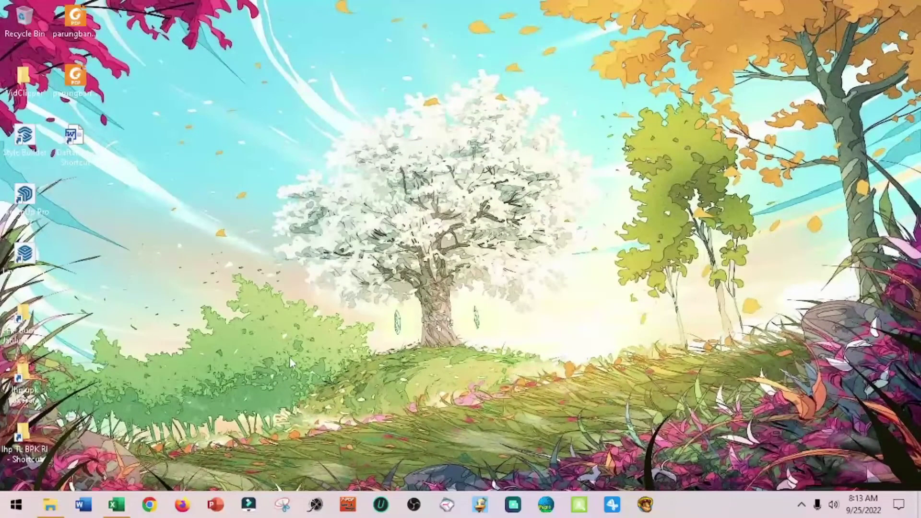
Bring up the budget versus realization workbook from the Excel button on the taskbar
click(128, 503)
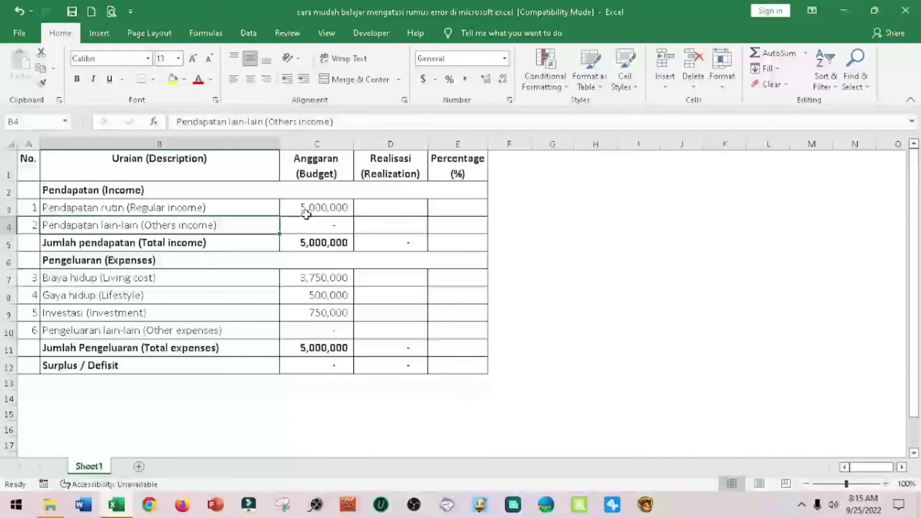
click(309, 208)
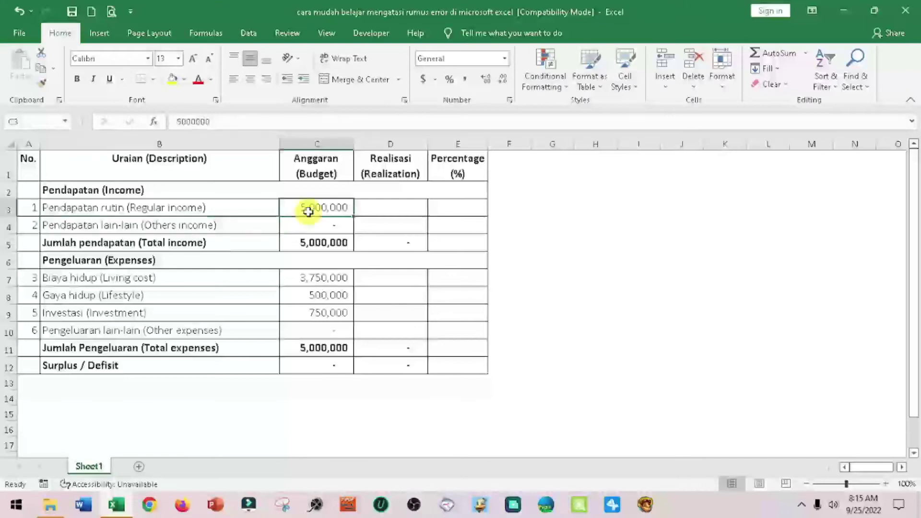
click(341, 226)
text(0)
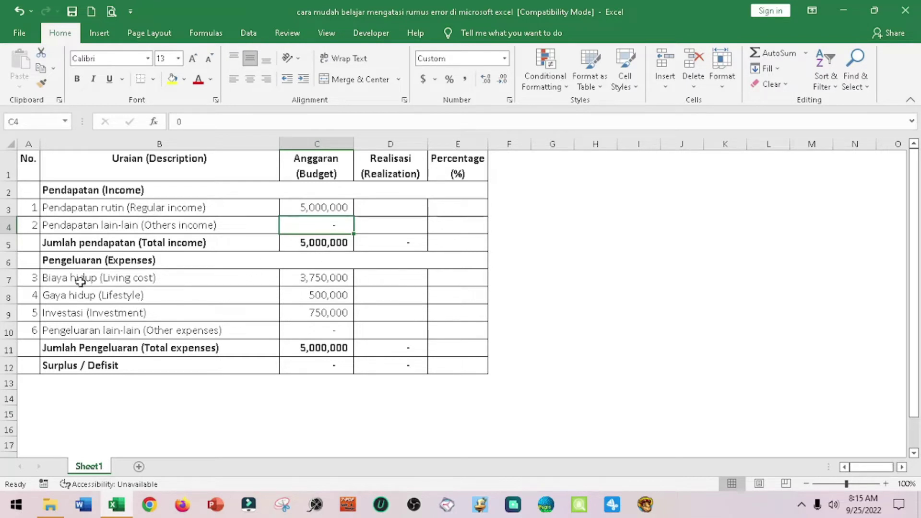
click(55, 281)
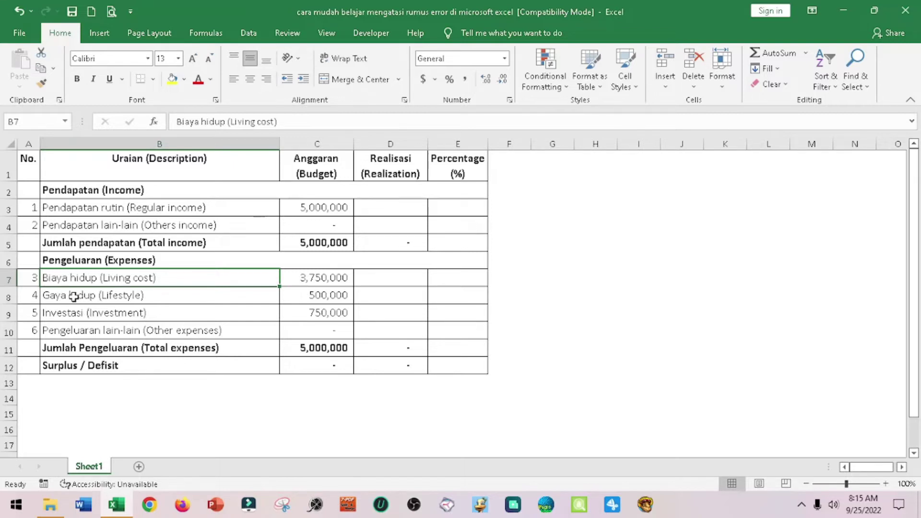
click(307, 281)
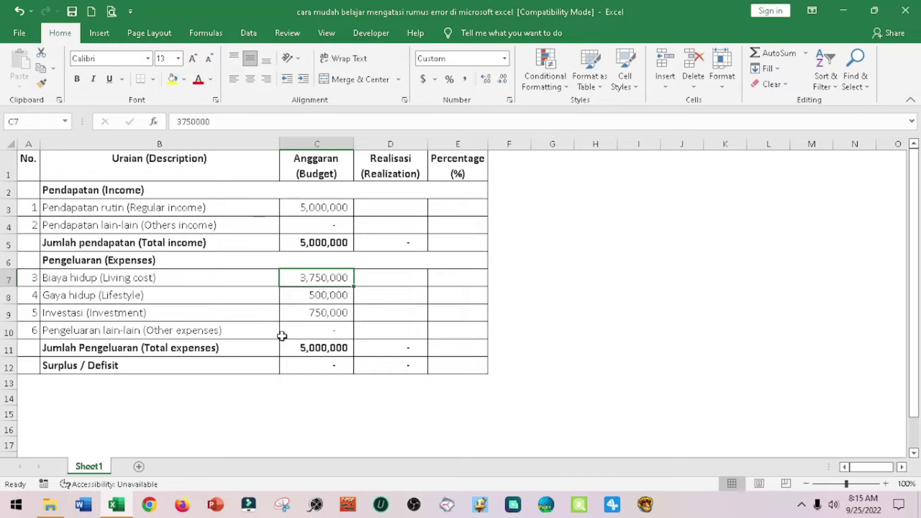
click(52, 296)
click(315, 296)
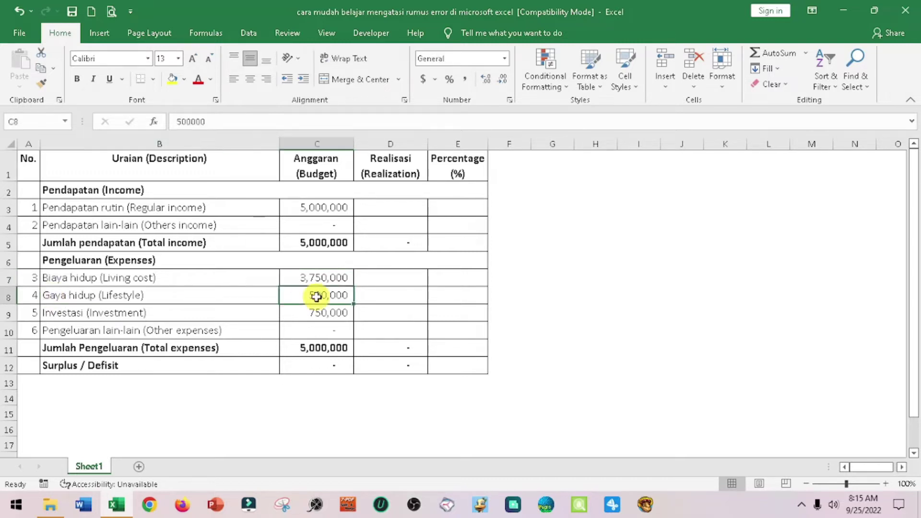
click(93, 314)
click(337, 313)
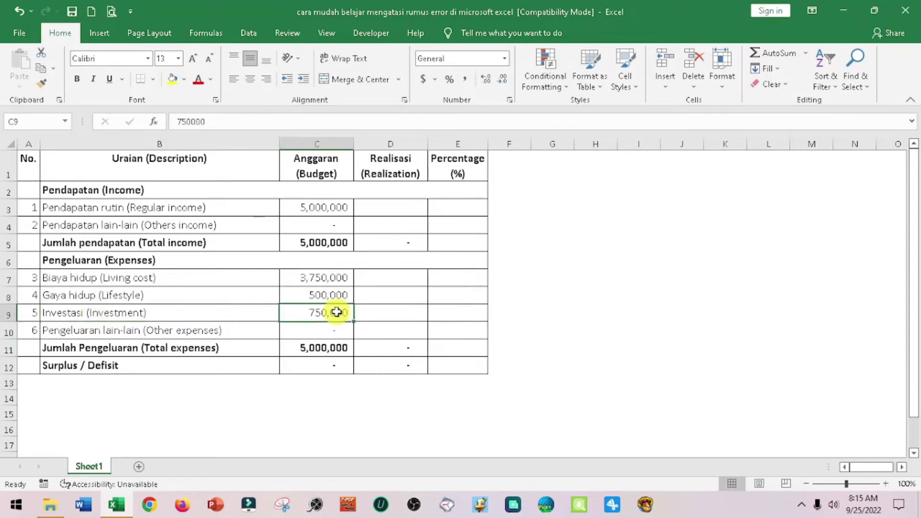
click(62, 330)
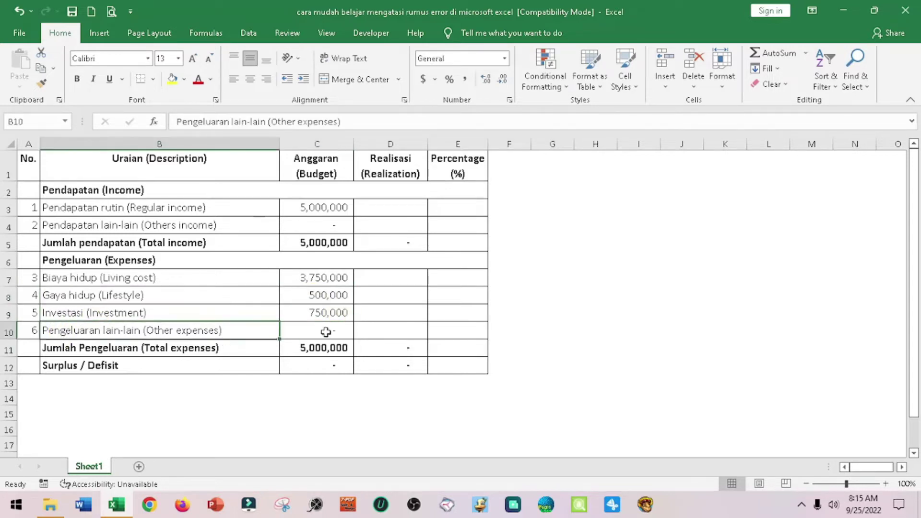
click(324, 333)
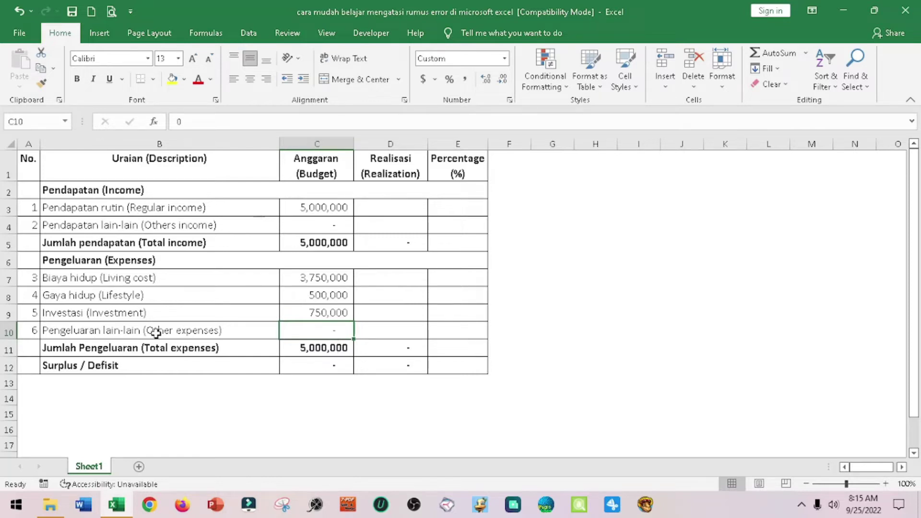
click(62, 351)
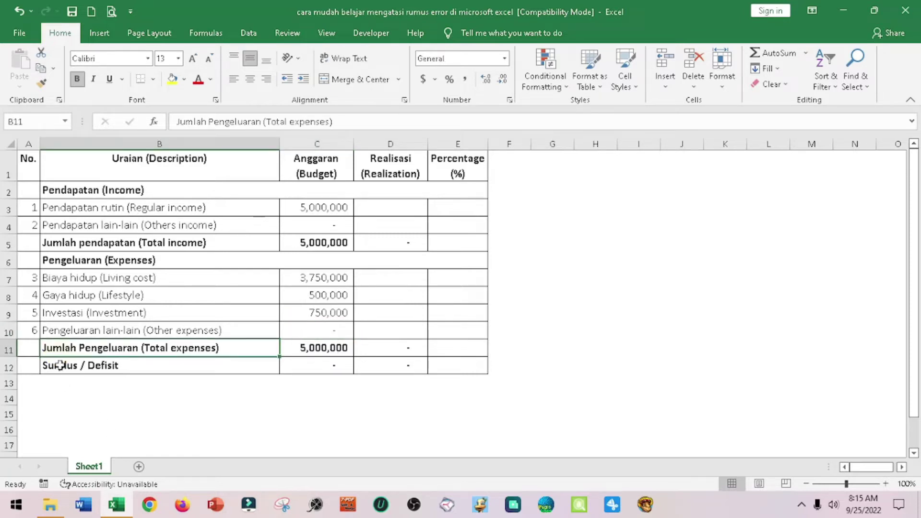
click(54, 367)
click(330, 366)
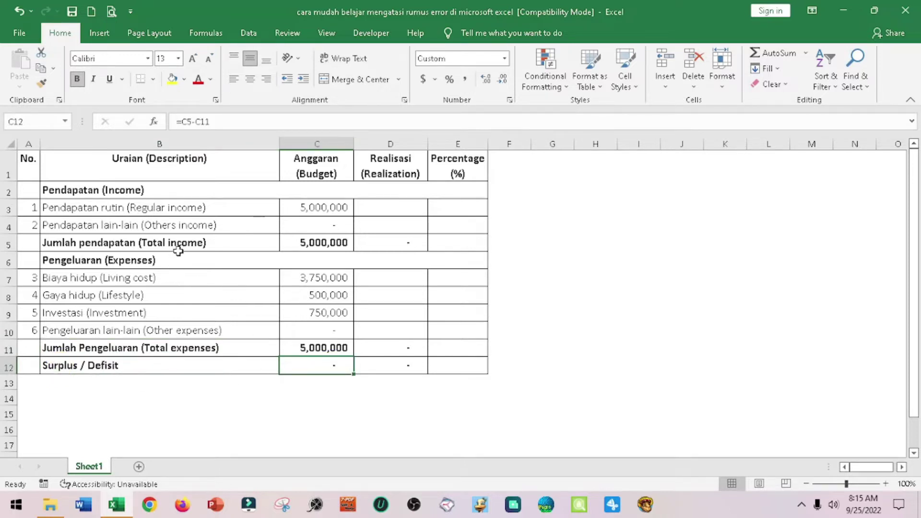
click(65, 367)
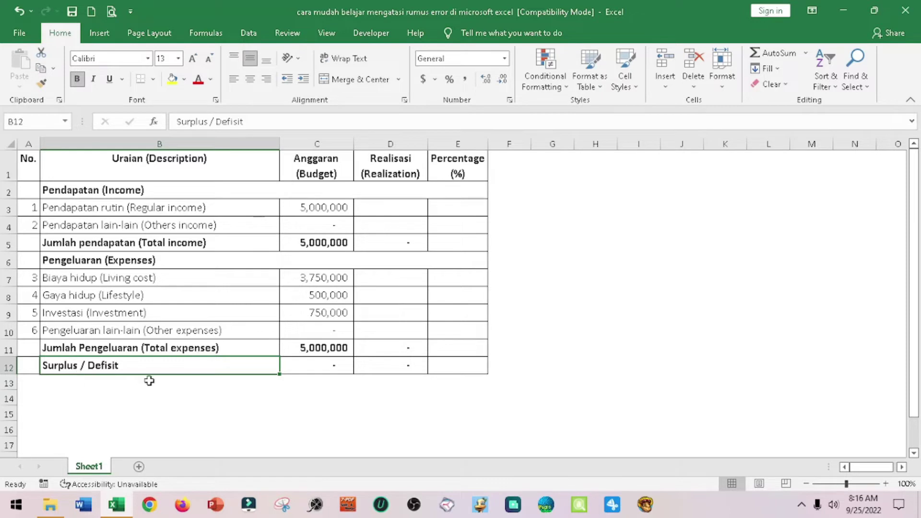
click(403, 210)
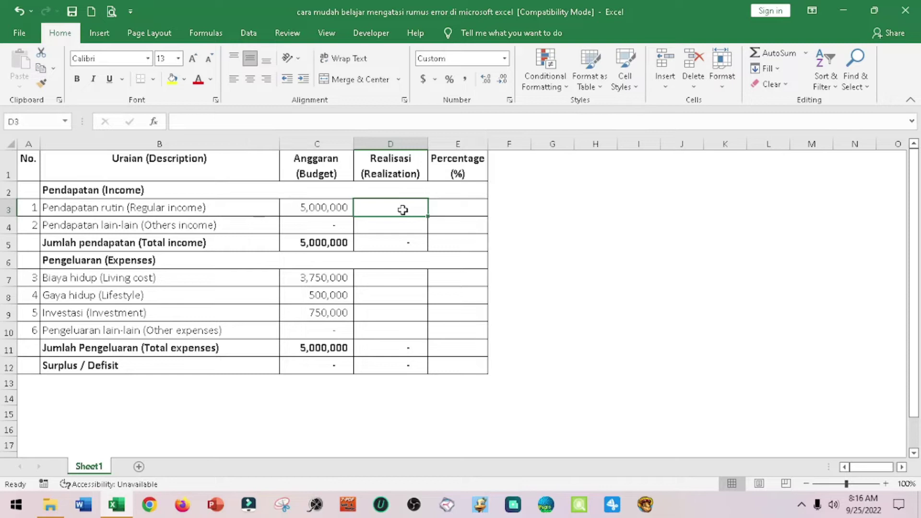
Copy the 5,000,000 regular income budget into Realization and enter 500,000 for other income
click(315, 207)
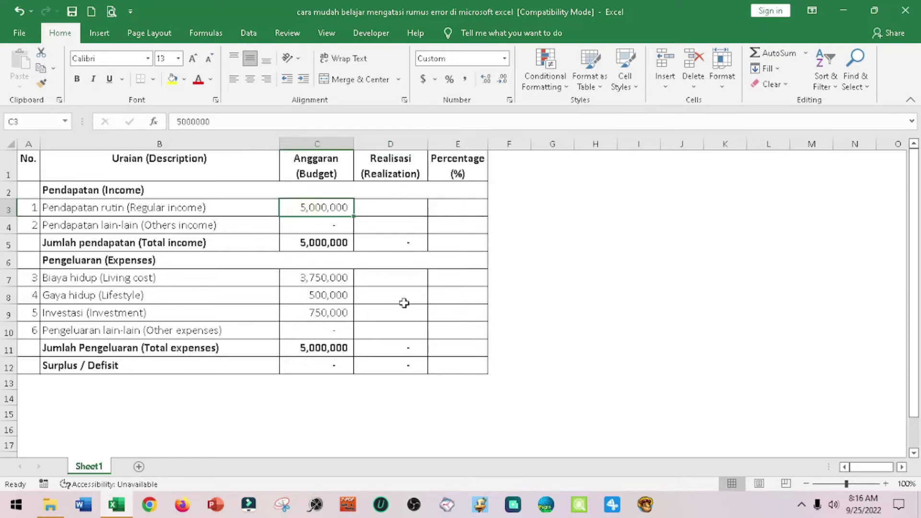
key(ctrl+c)
key(Right)
key(ctrl+v)
key(Down)
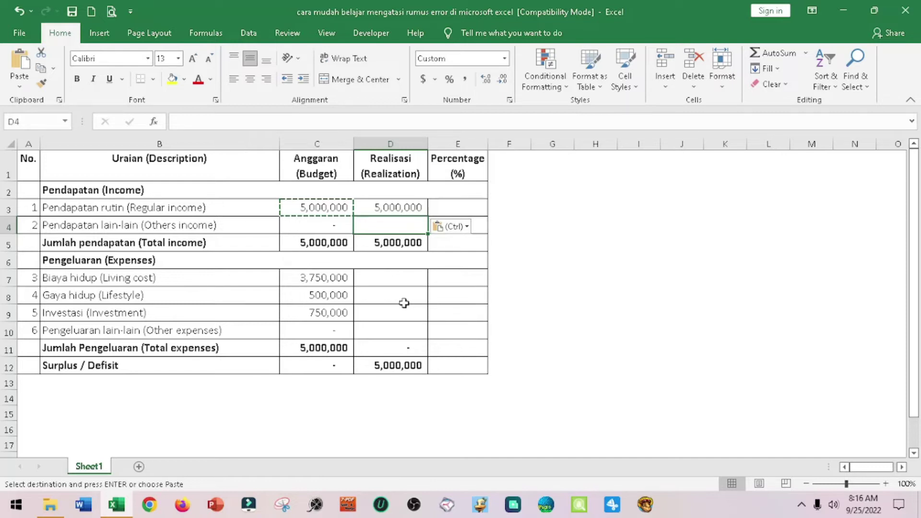
text(500)
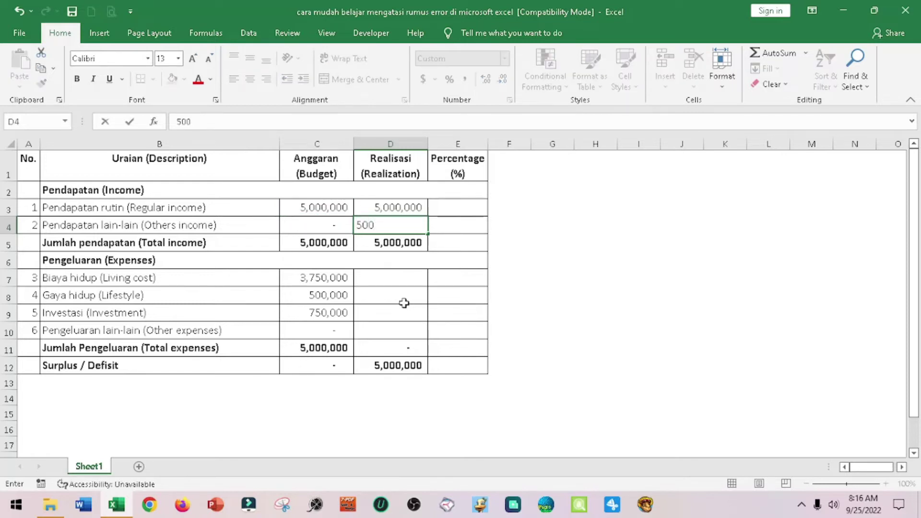
text(00)
text(0)
key(Return)
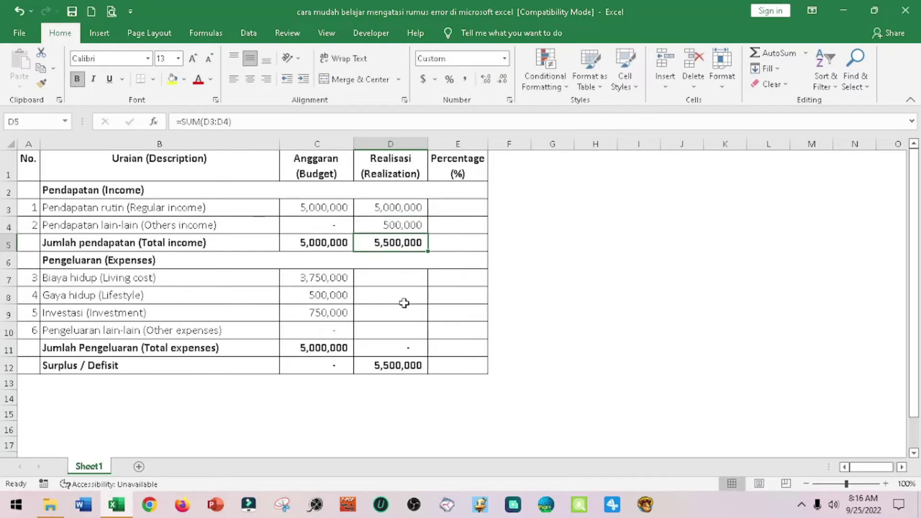
Copy the three expense budgets into Realization and enter 250,000 for other expenses
key(Down)
key(Down)
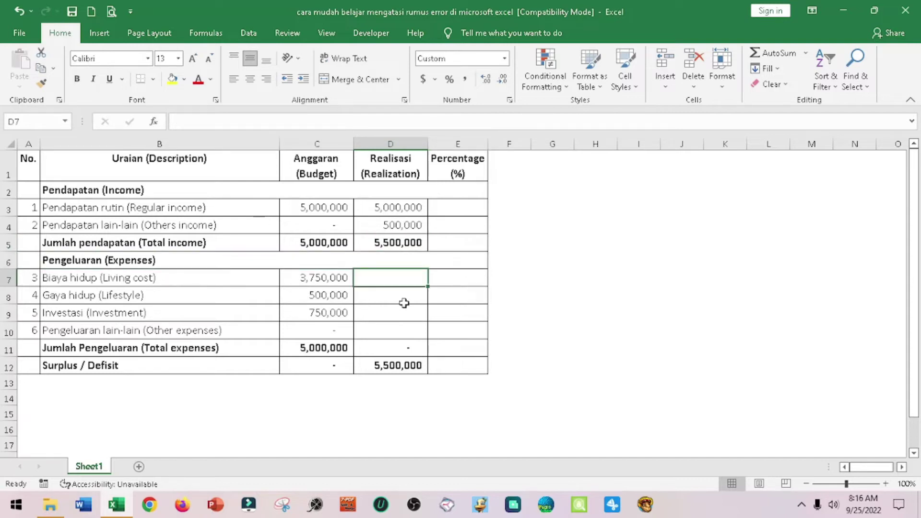
key(Left)
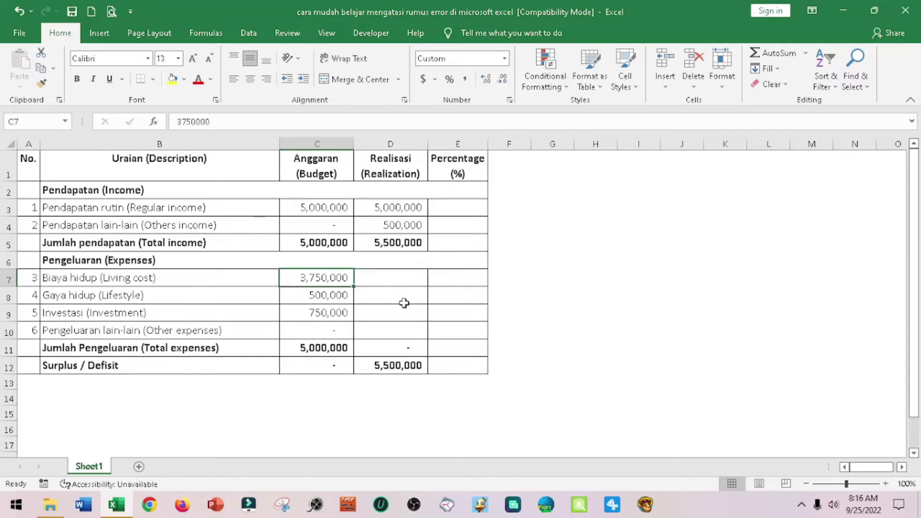
key(shift+Down)
key(shift+Down)
key(ctrl+q)
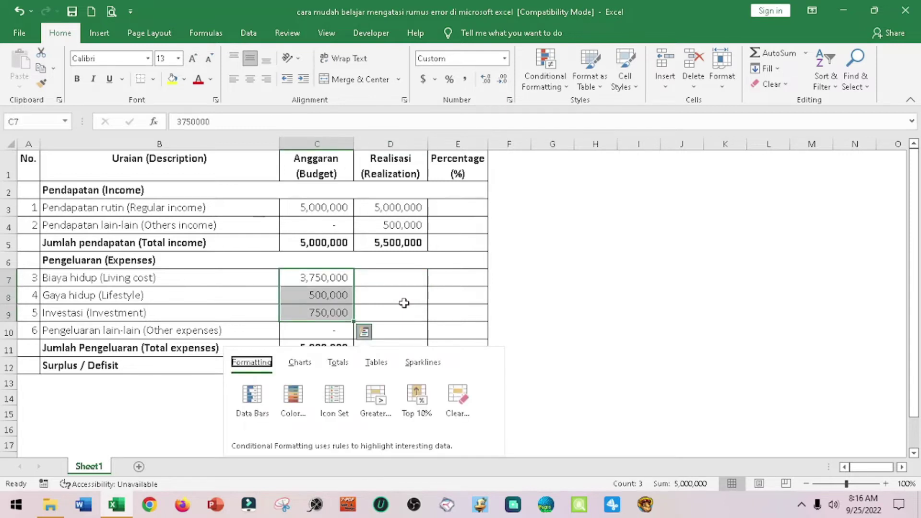
key(Escape)
key(ctrl+c)
key(Right)
key(ctrl+v)
key(Down)
key(Down)
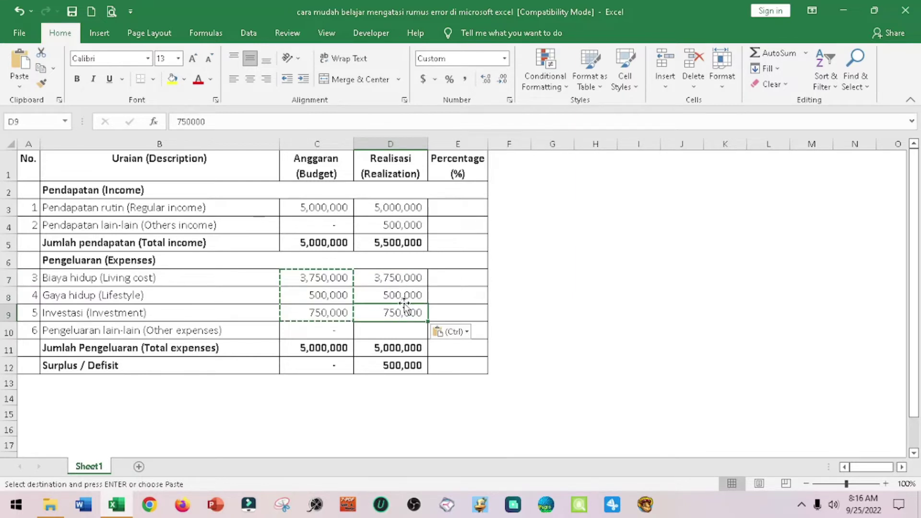
key(Down)
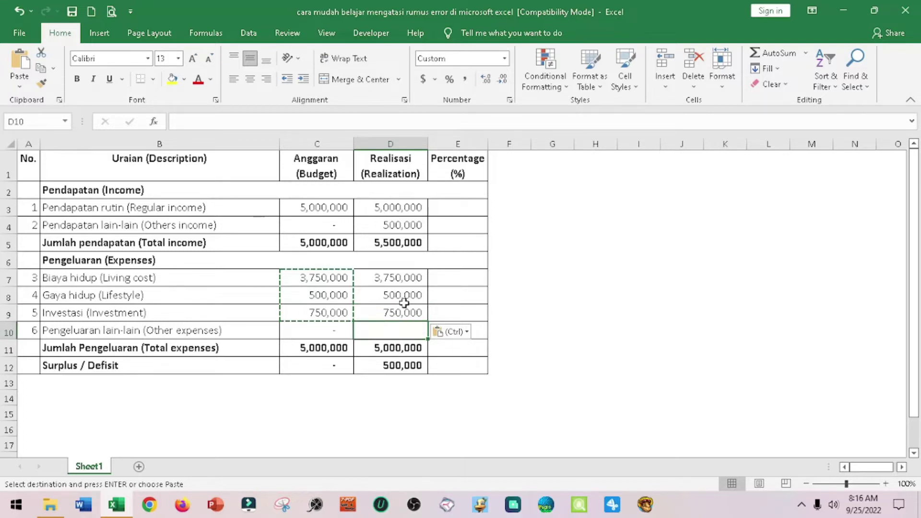
text(250,00)
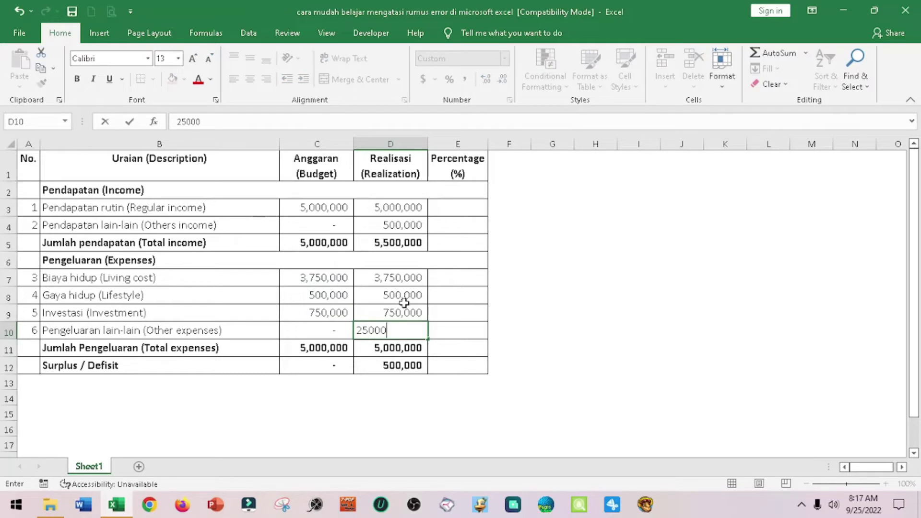
text(0)
key(Return)
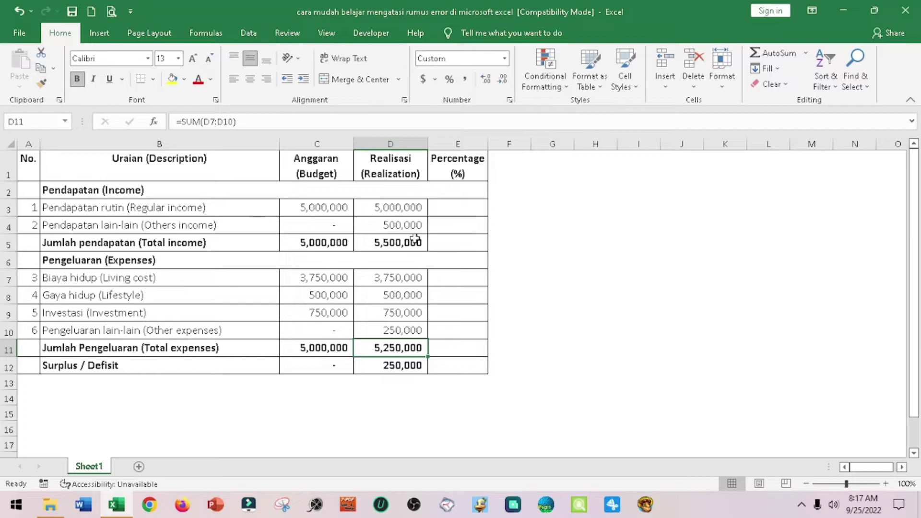
click(393, 244)
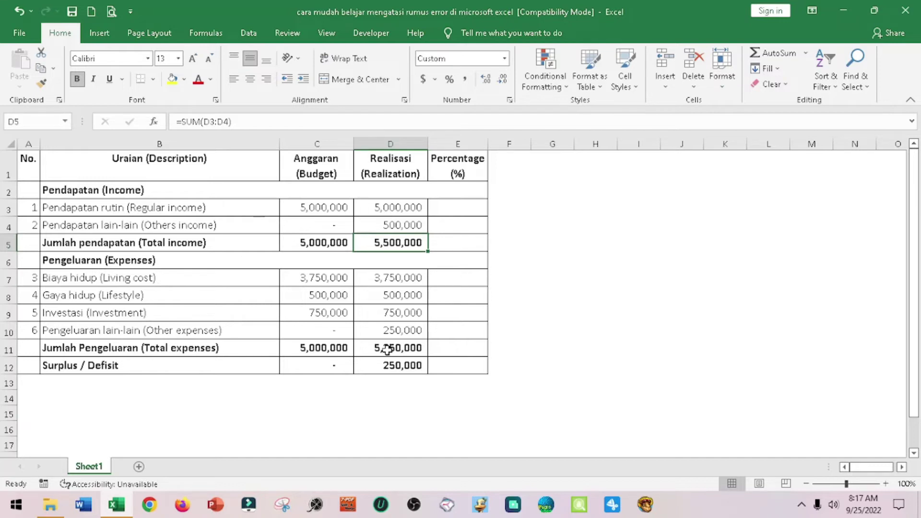
click(387, 350)
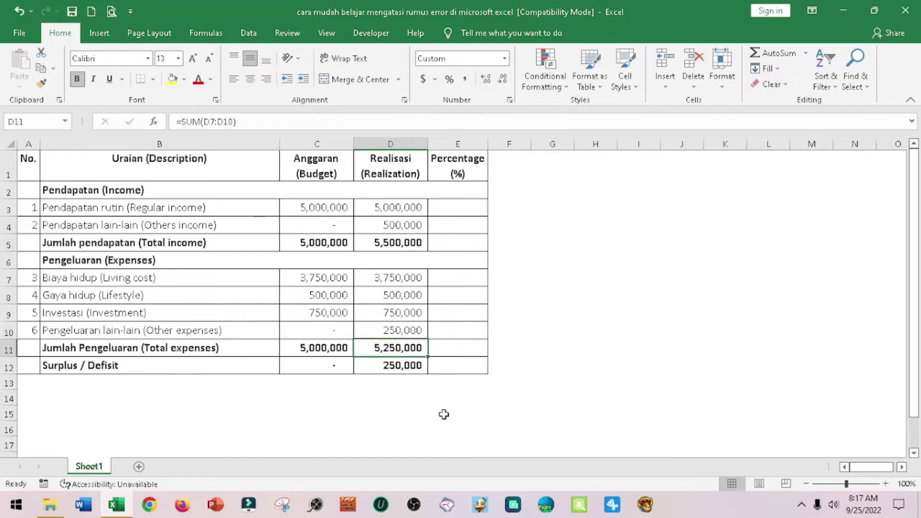
click(387, 368)
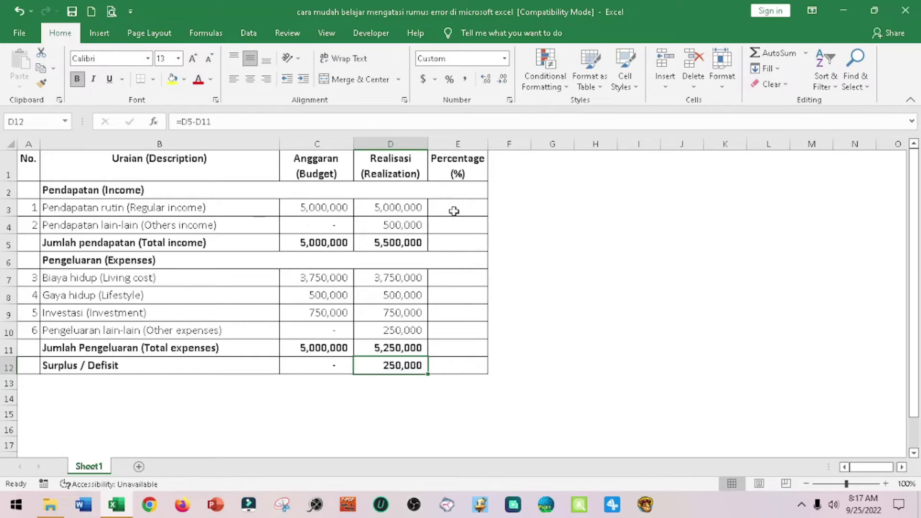
click(454, 211)
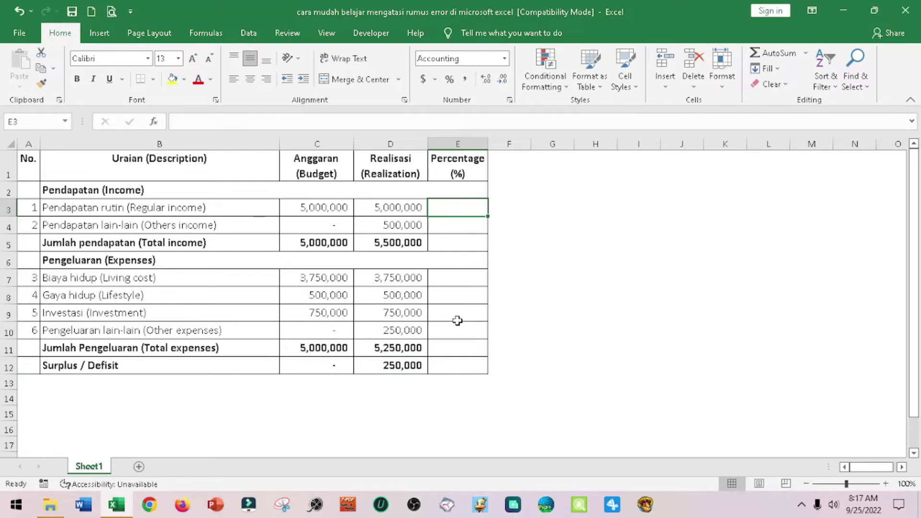
Enter the percentage formula =D3/C3*100 in E3
text(=)
key(Left)
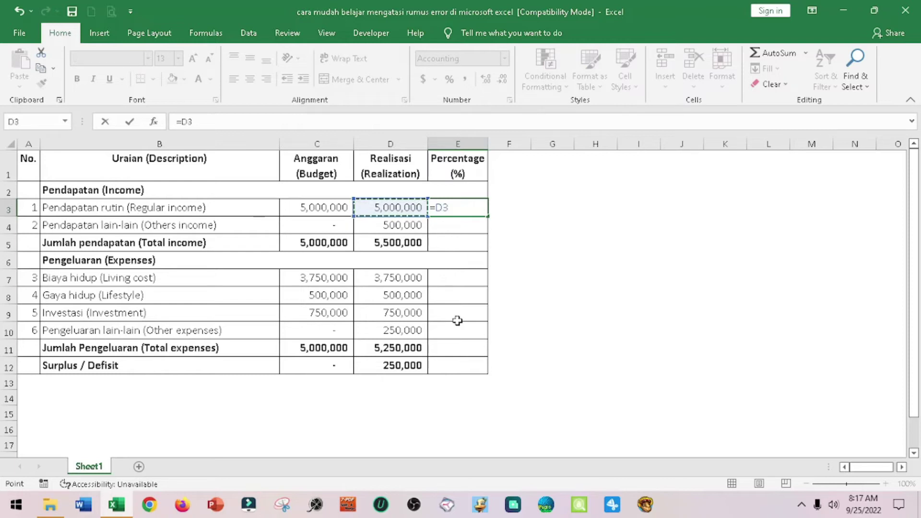
text(/)
key(Left)
key(Left)
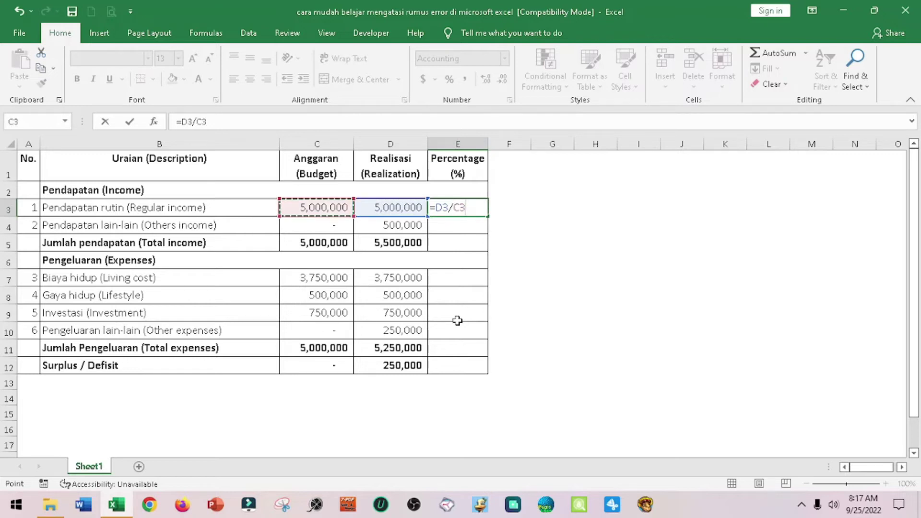
text(*100)
key(Return)
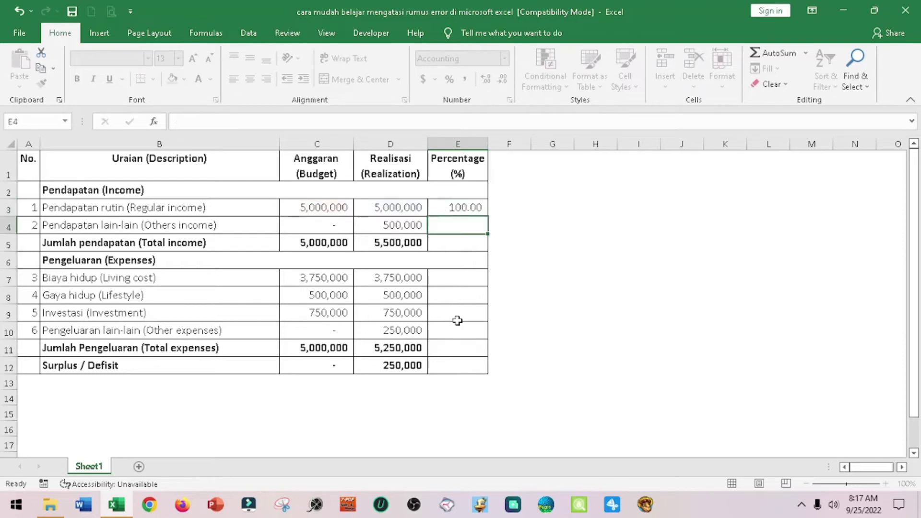
Copy the E3 formula into E4:E5 and E7:E12
key(Up)
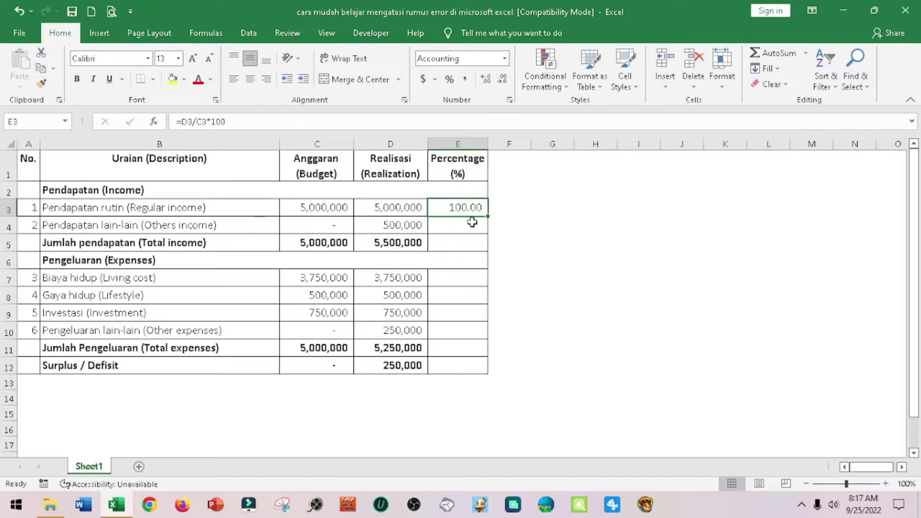
mouse_move(487, 216)
mouse_down()
mouse_move(490, 233)
mouse_move(483, 208)
mouse_up()
right_click(456, 208)
click(485, 212)
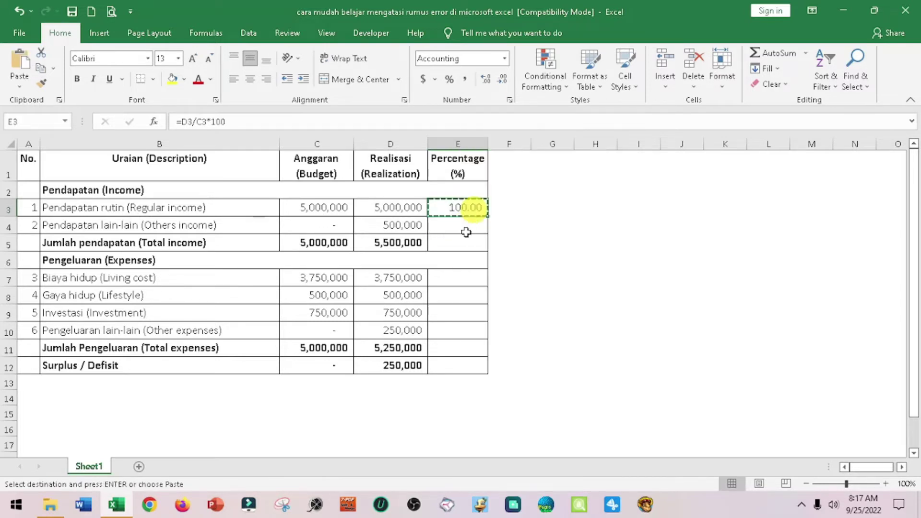
drag(466, 232, 447, 246)
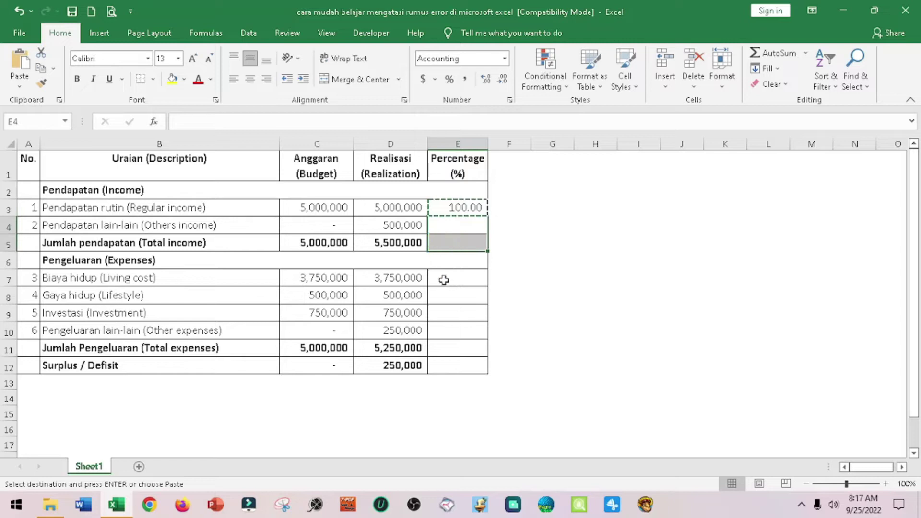
drag(444, 280, 448, 366)
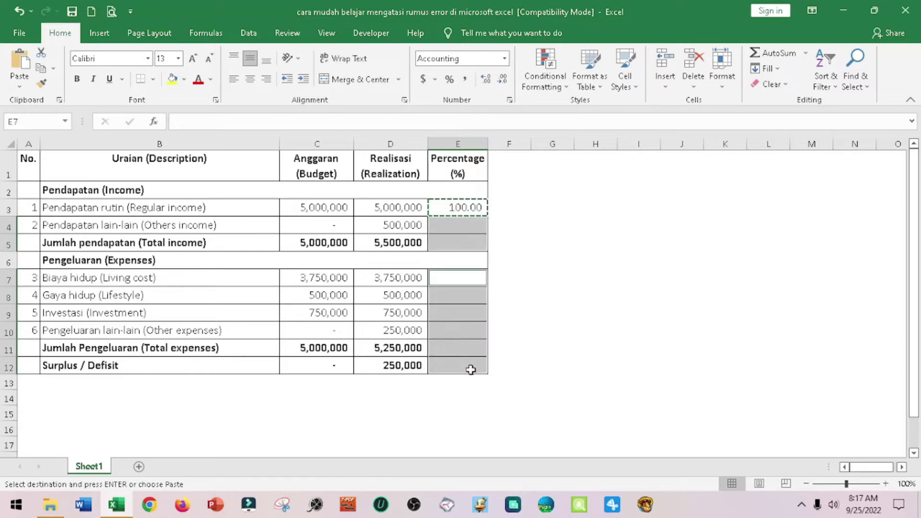
key(Return)
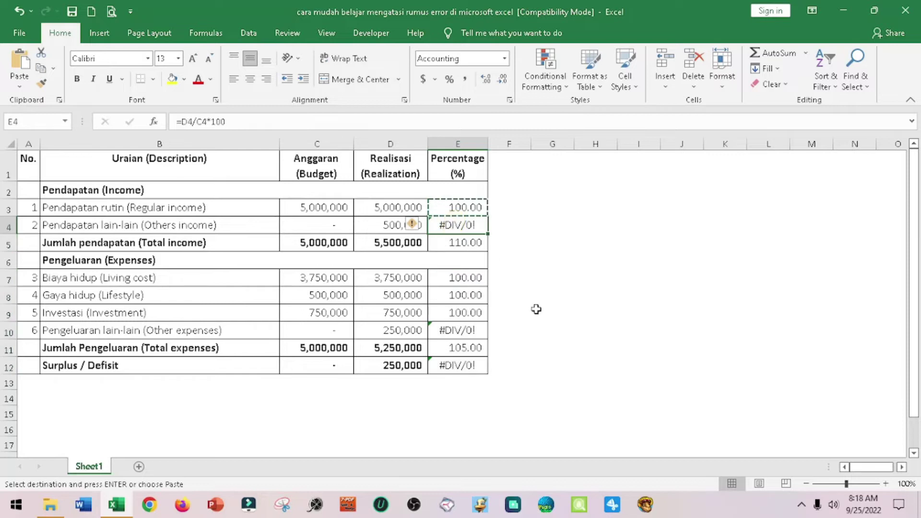
Review the row 4 figures and the total income, living cost and lifestyle percentages
key(Left)
key(Right)
key(Left)
key(Left)
key(Right)
key(Right)
key(Left)
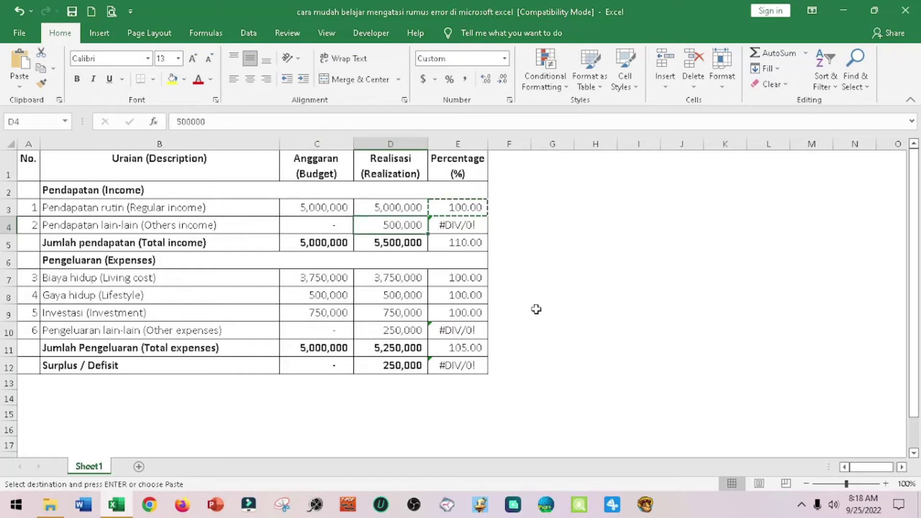
key(Right)
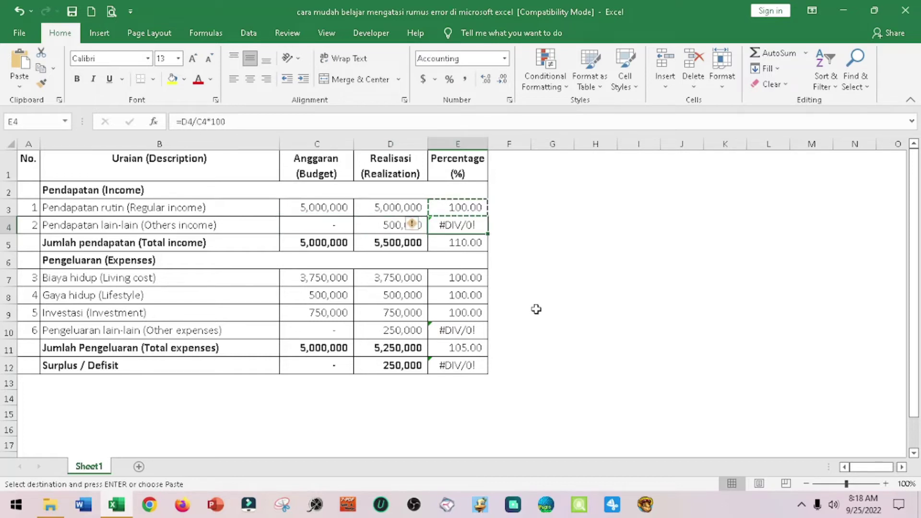
key(Down)
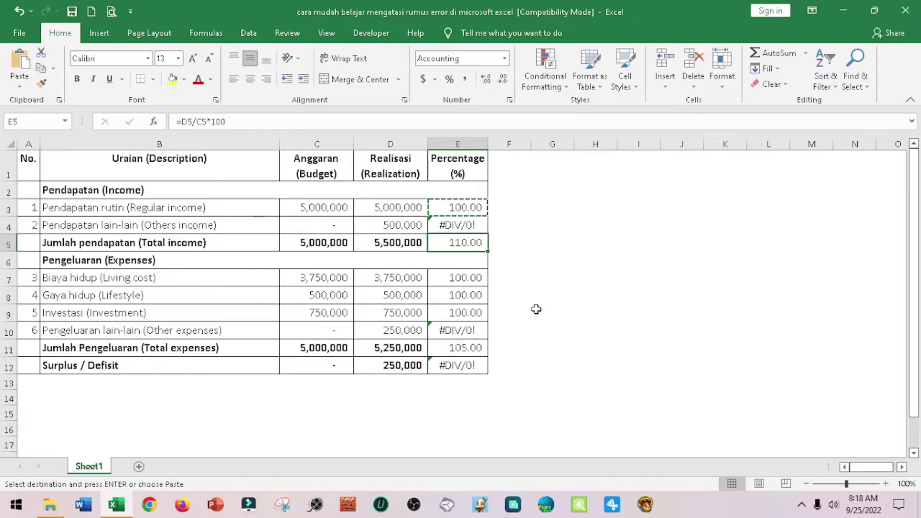
key(Down)
key(Down)
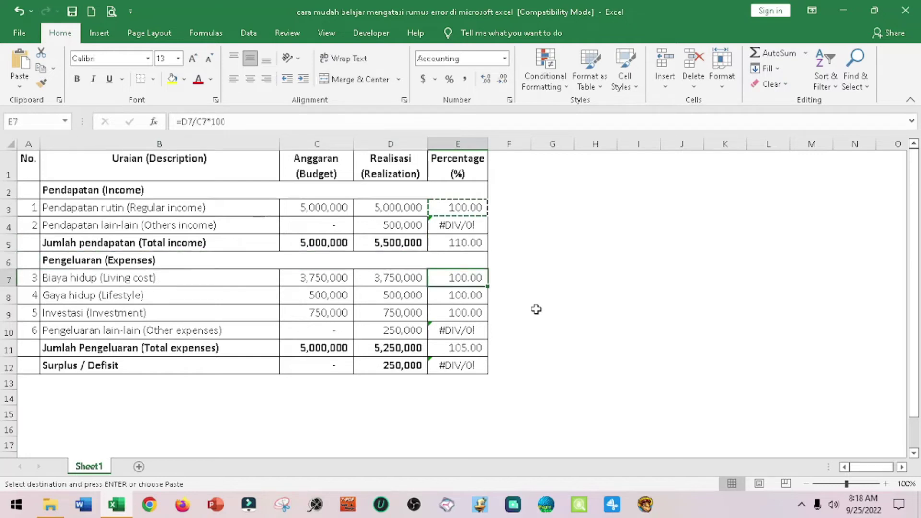
key(Down)
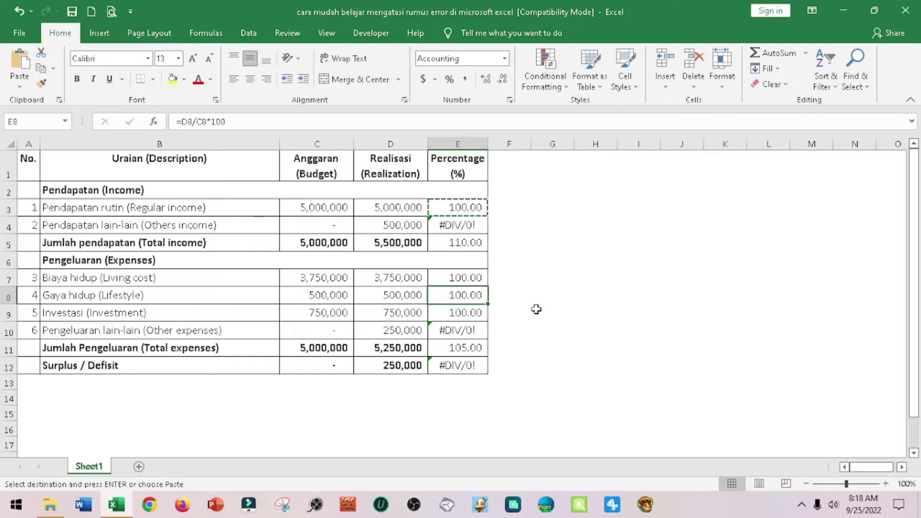
key(Down)
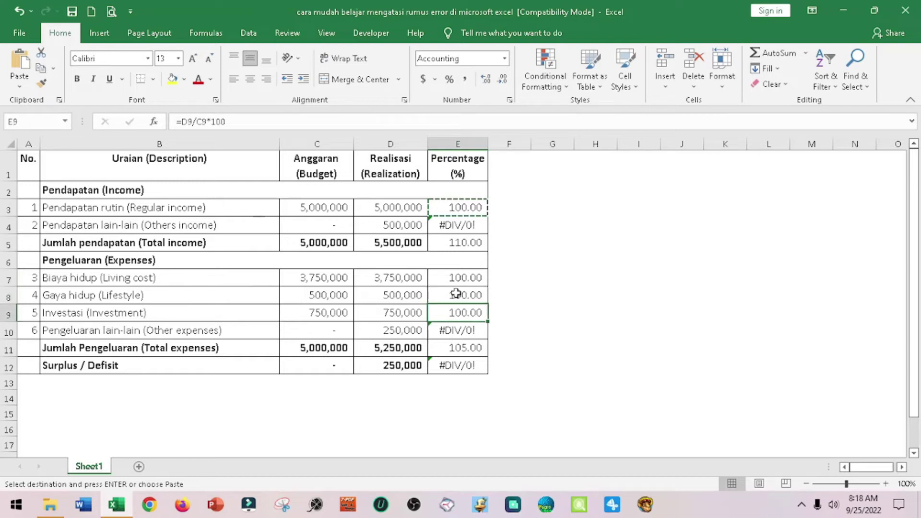
Inspect the #DIV/0! results for Other expenses, Surplus and Other income, ending on E4
click(506, 315)
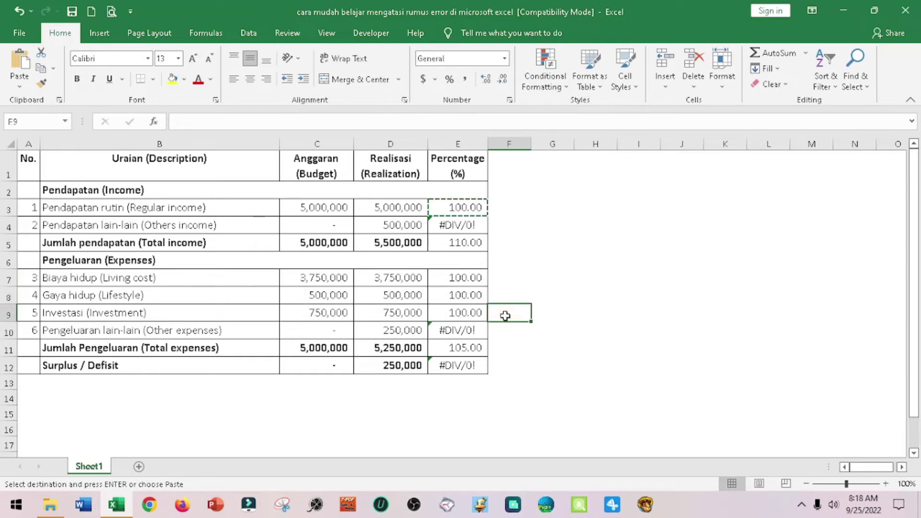
click(455, 335)
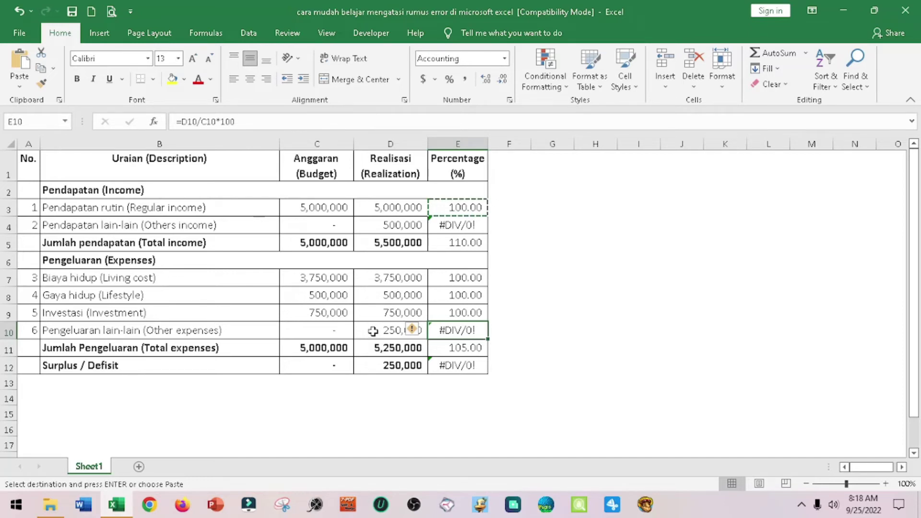
click(373, 332)
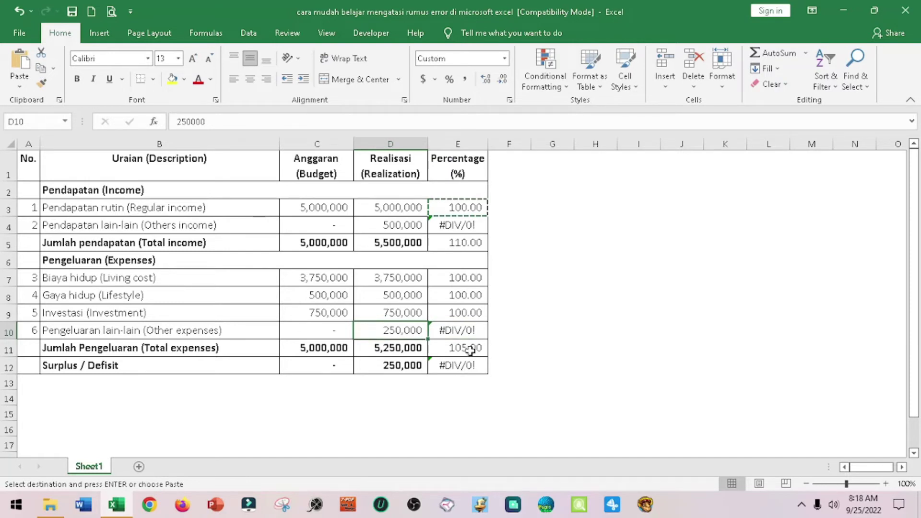
click(470, 350)
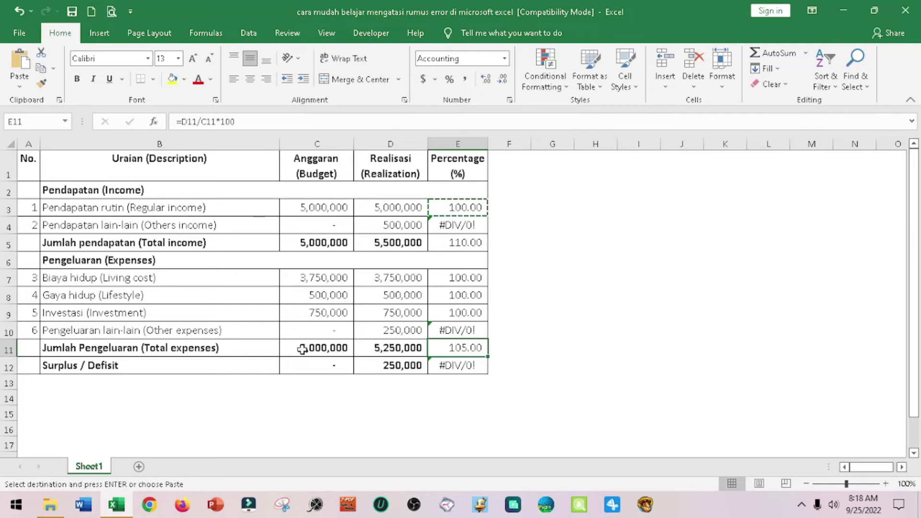
click(398, 378)
click(393, 248)
click(405, 346)
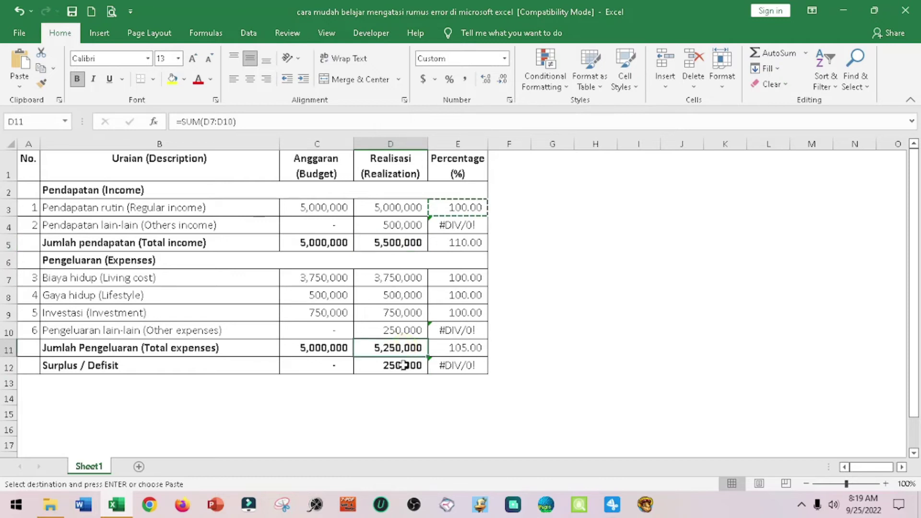
click(403, 366)
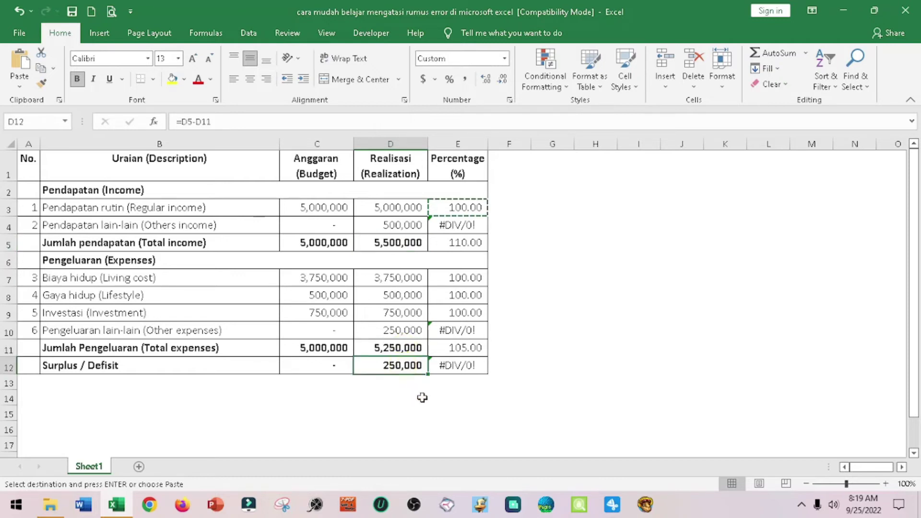
click(457, 367)
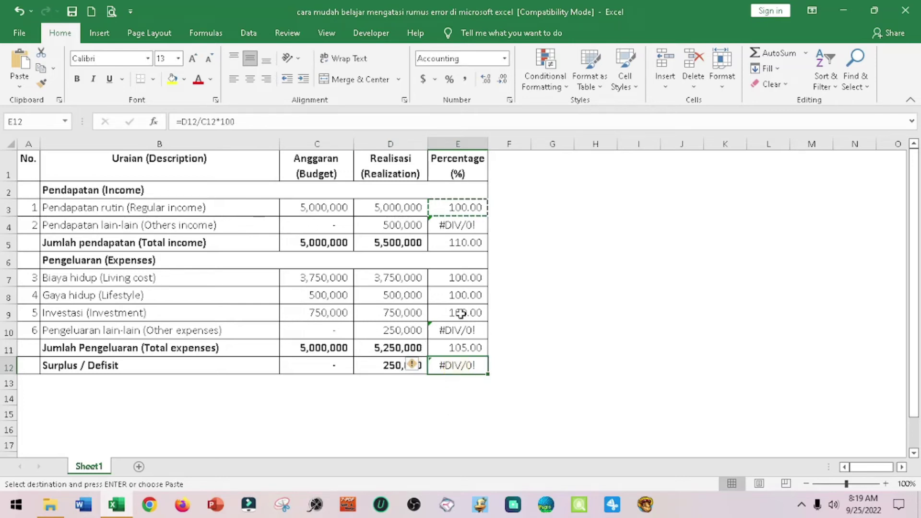
click(449, 225)
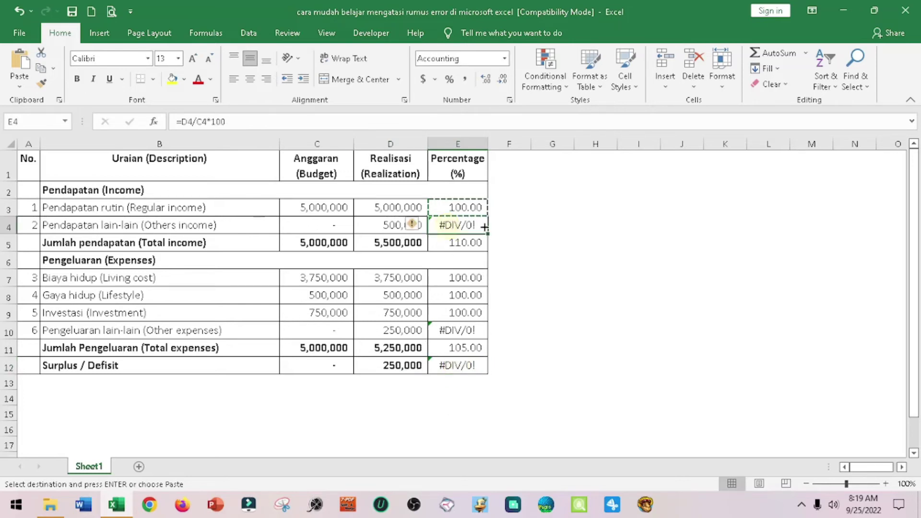
click(456, 209)
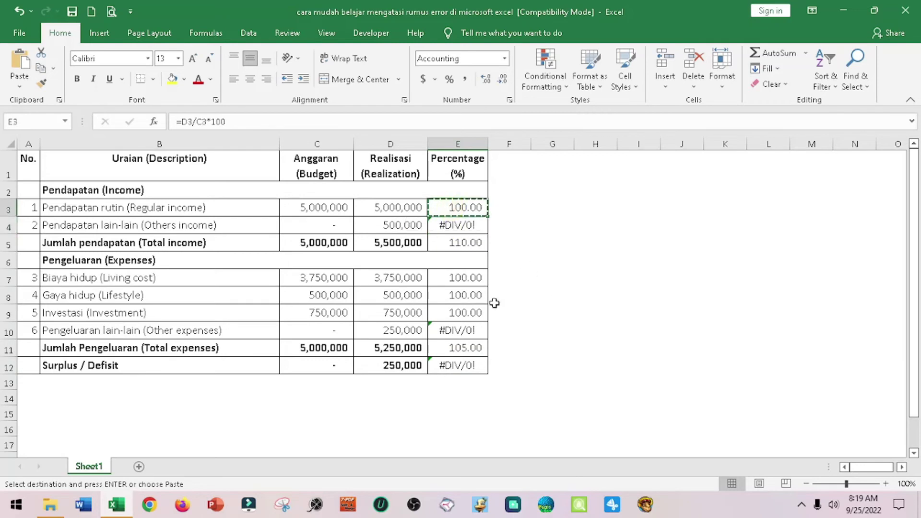
key(Down)
key(Return)
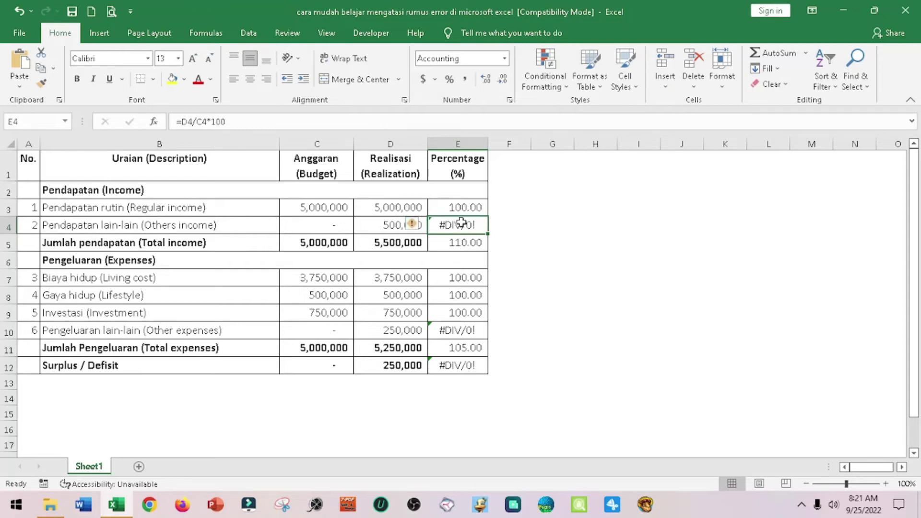
Change E4's formula to =IF(ISERROR(D4/C4*100),0,D4/C4*100) so the error shows 0
click(180, 122)
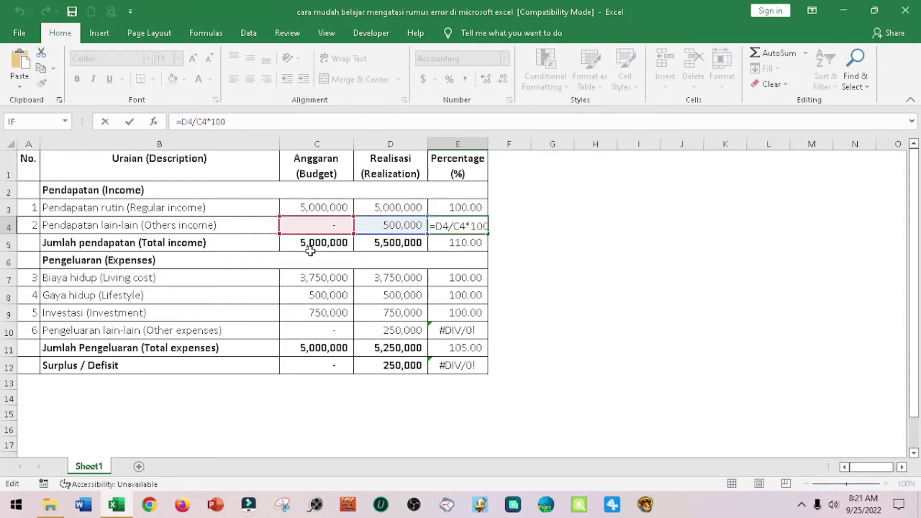
text(if)
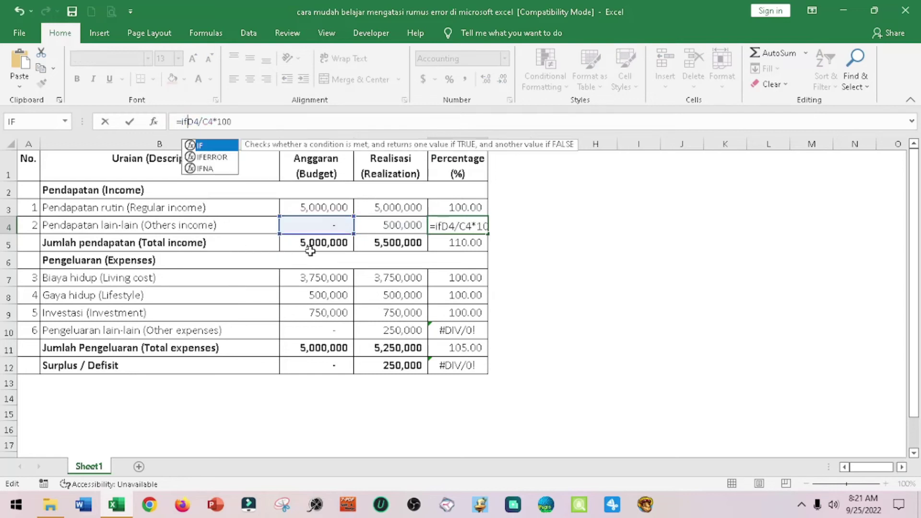
text((iserror)
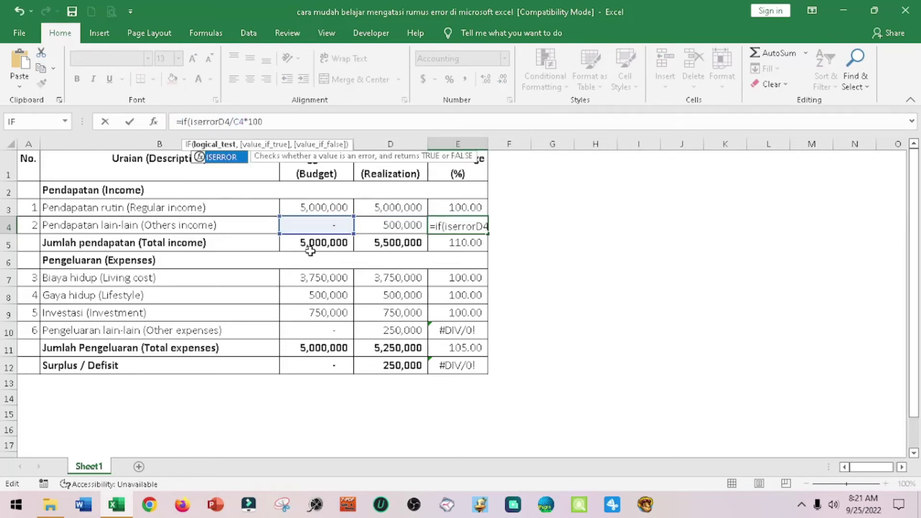
text(()
key(Right)
key(Right)
key(Right)
key(Right)
key(Right)
key(Right)
key(Right)
key(Right)
text(),)
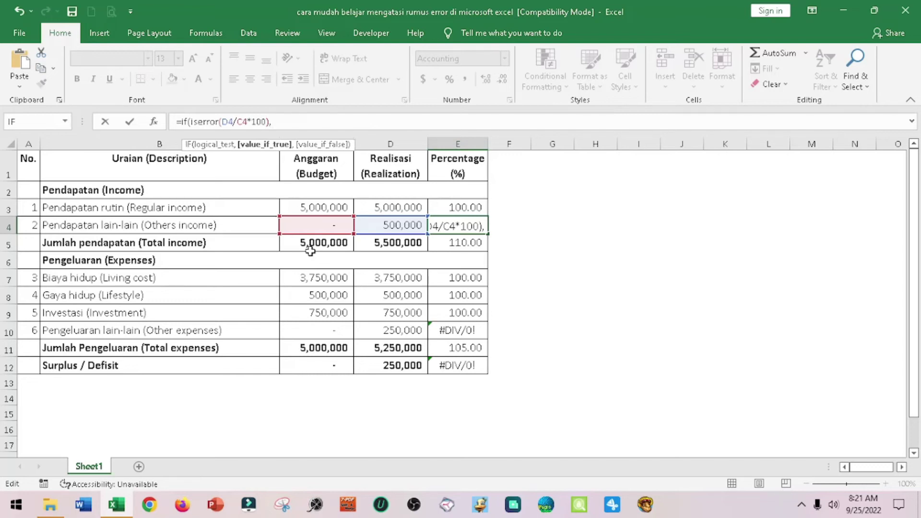
text(0,d4/c4)
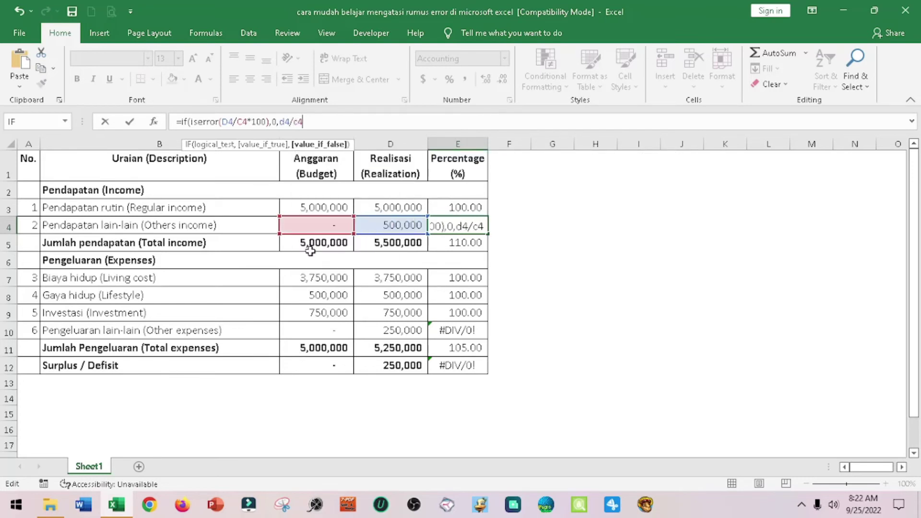
text(*100))
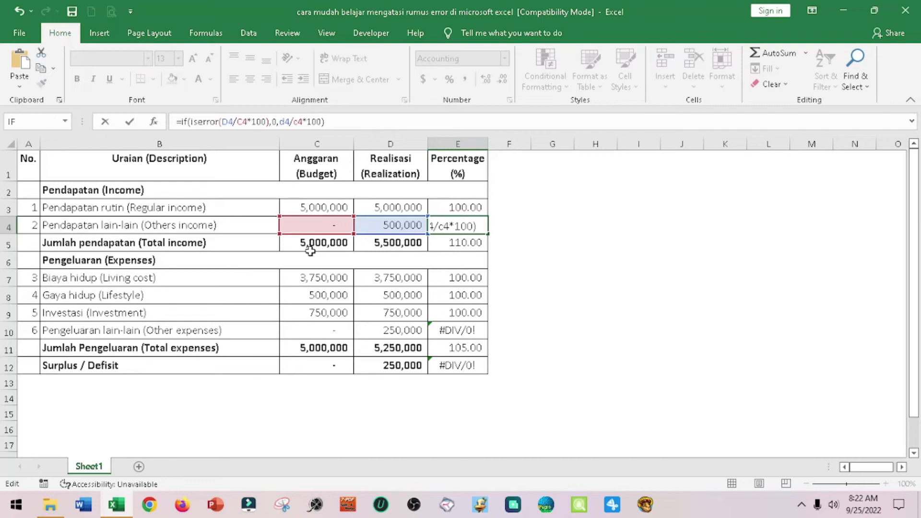
key(Return)
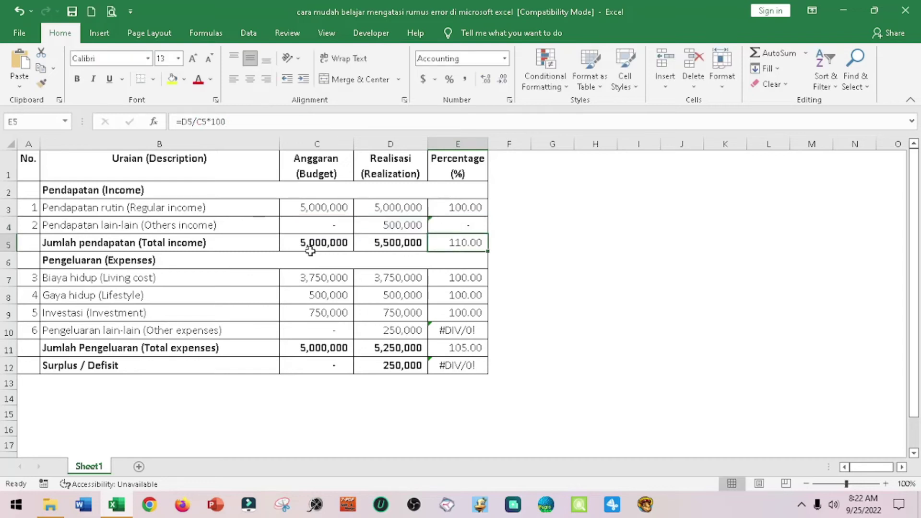
Make E4's error result show "tidak bisa" instead of 0
key(Up)
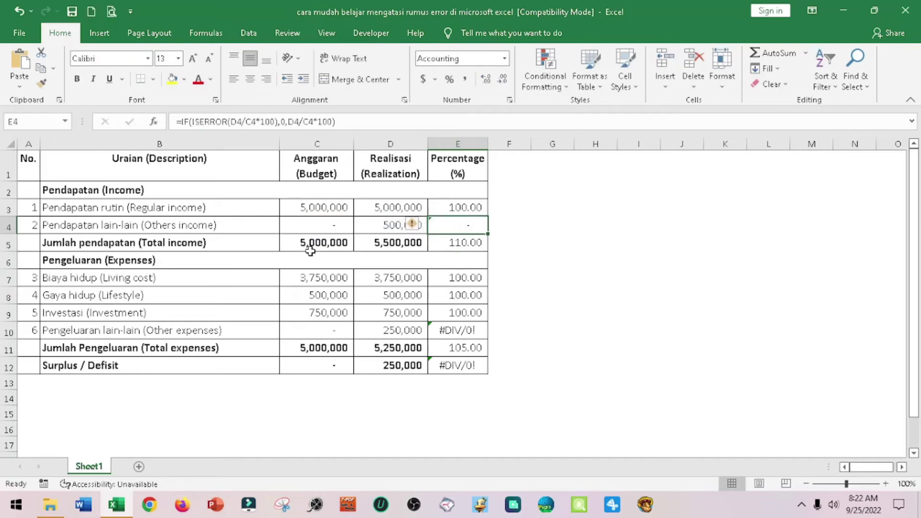
click(284, 122)
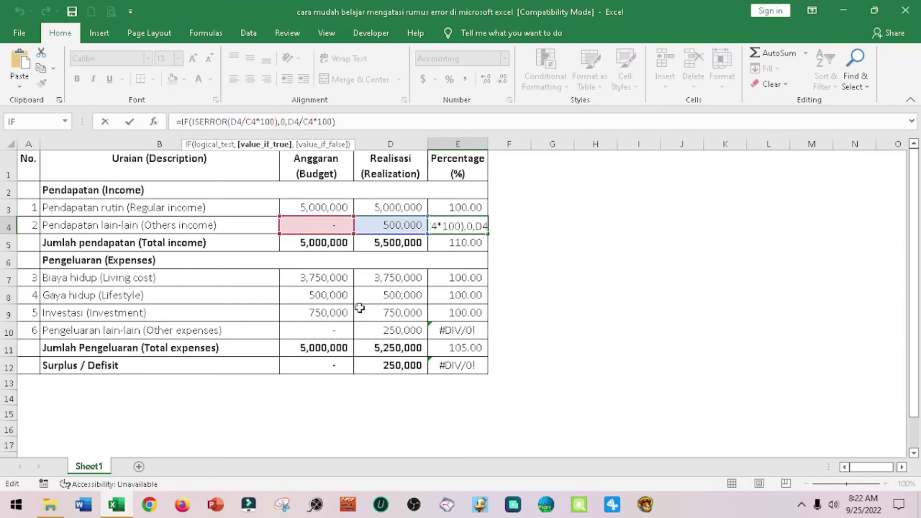
key(BackSpace)
text(")
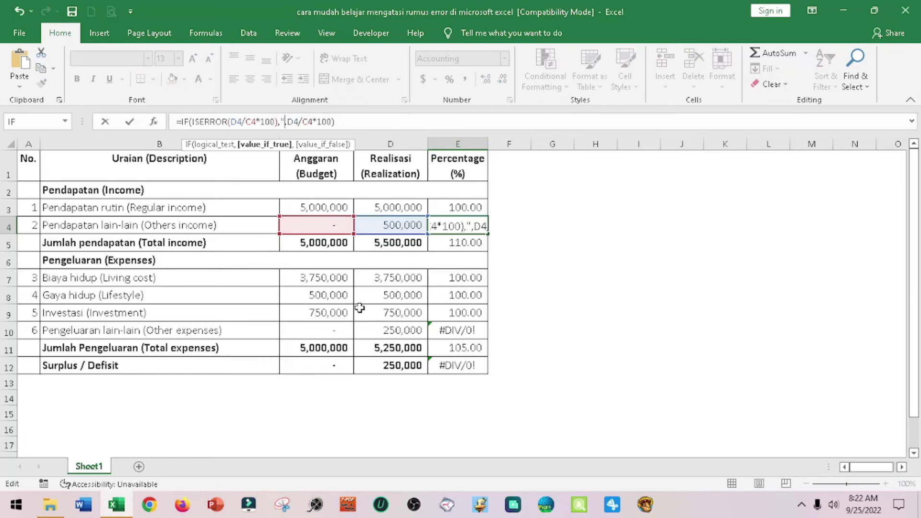
text(t)
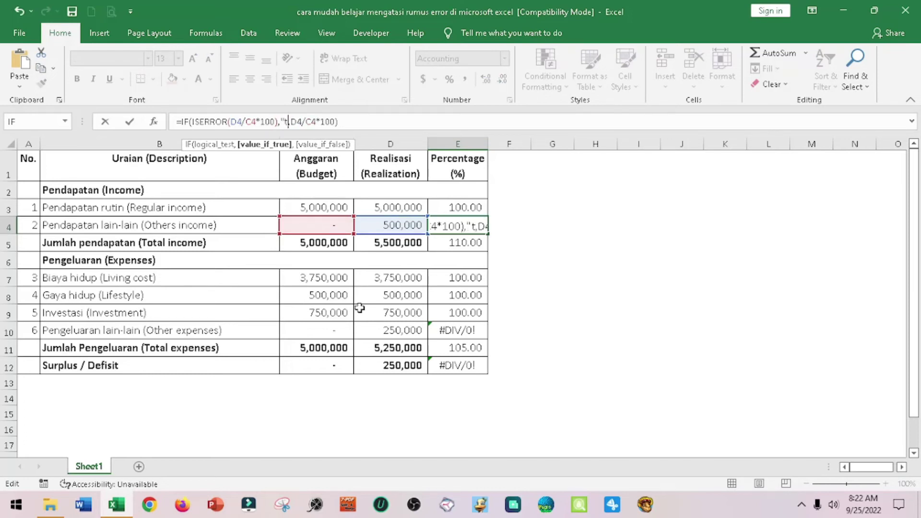
text(idak bisa")
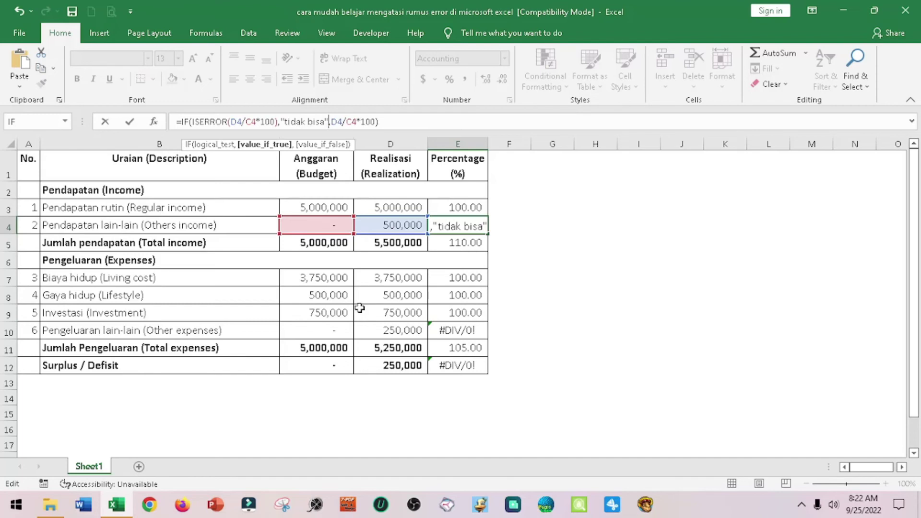
key(ctrl+Return)
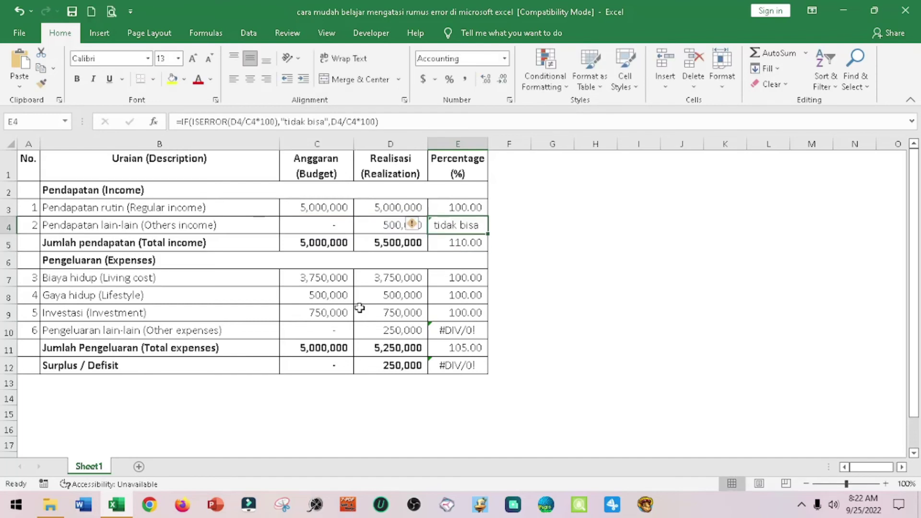
Replace "tidak bisa" with empty quotes so E4 shows blank on error
key(F2)
key(shift+Right)
key(shift+Right)
key(shift+Right)
key(shift+Right)
key(shift+Right)
key(shift+Right)
key(shift+Right)
key(shift+Right)
key(shift+Right)
key(shift+Right)
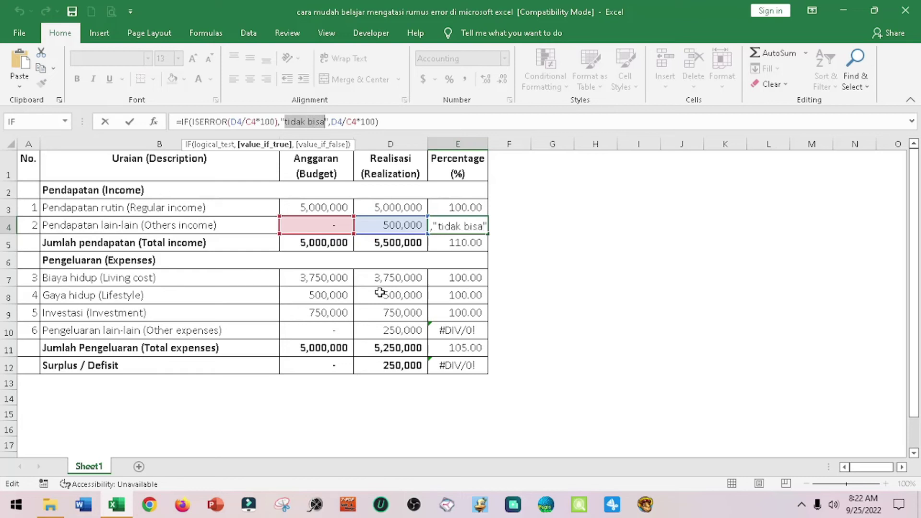
key(BackSpace)
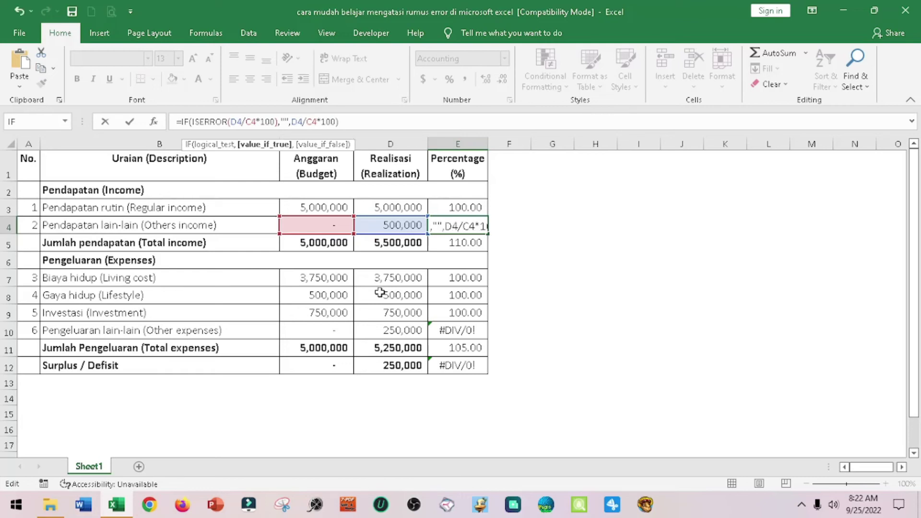
key(Return)
key(Up)
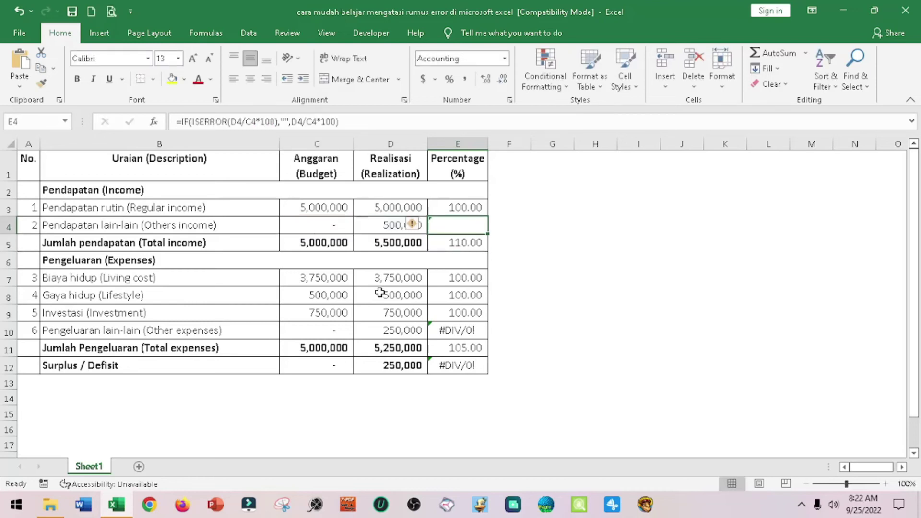
Paste the E4 IF(ISERROR) formula into E3:E5 and E7:E12, then spot-check E10 and E5
right_click(451, 226)
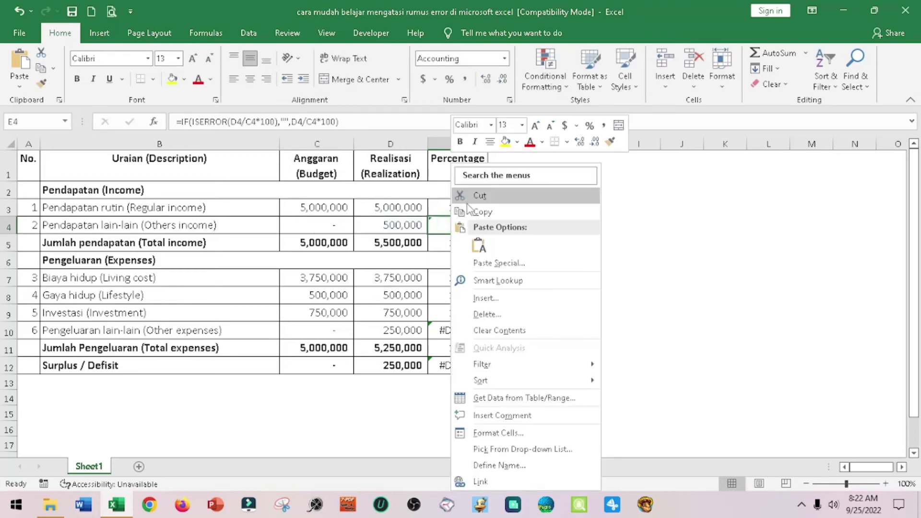
key(Escape)
key(ctrl+c)
drag(476, 208, 458, 242)
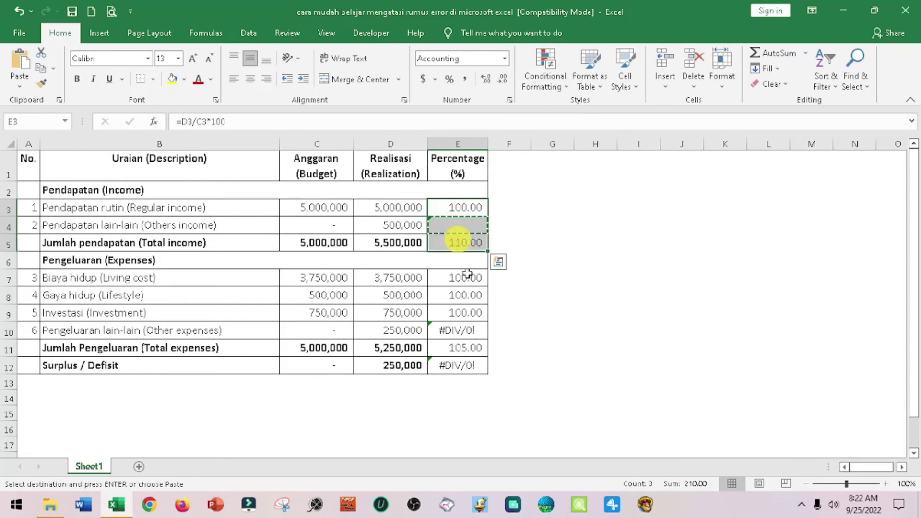
drag(458, 280, 459, 367)
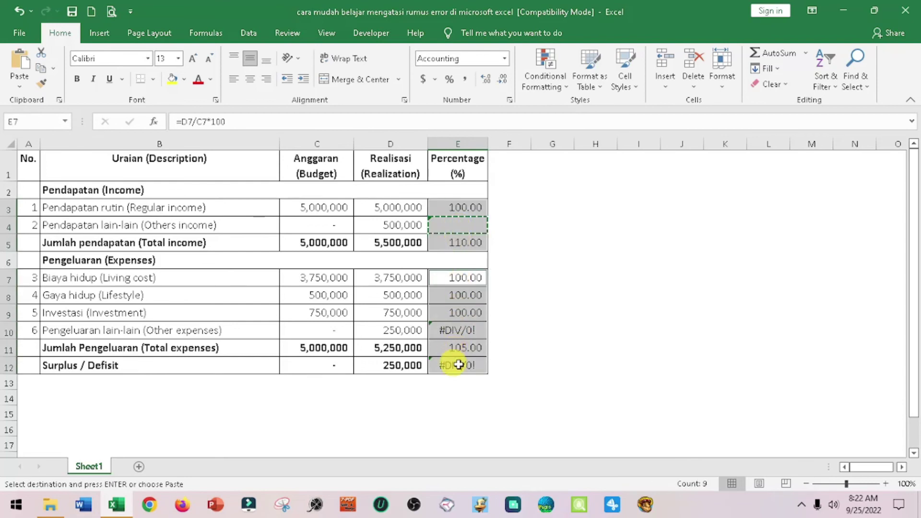
key(ctrl+v)
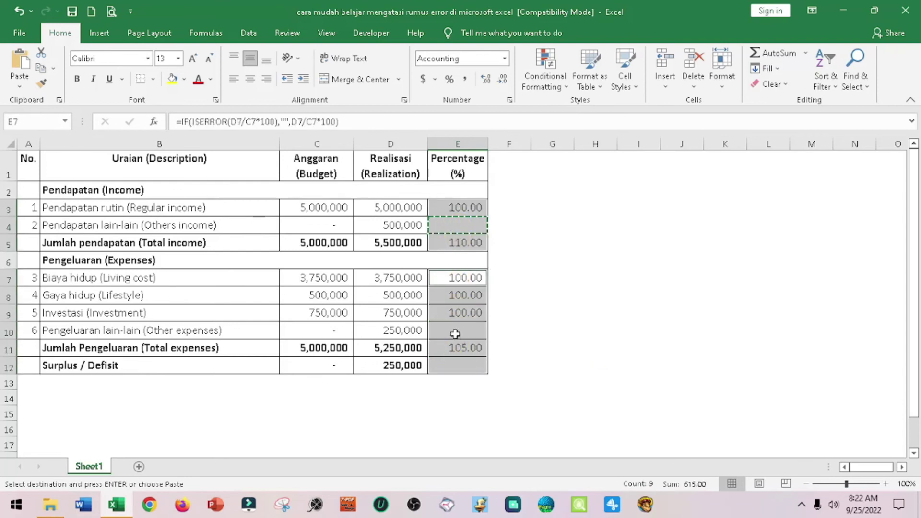
click(455, 330)
click(411, 243)
click(468, 242)
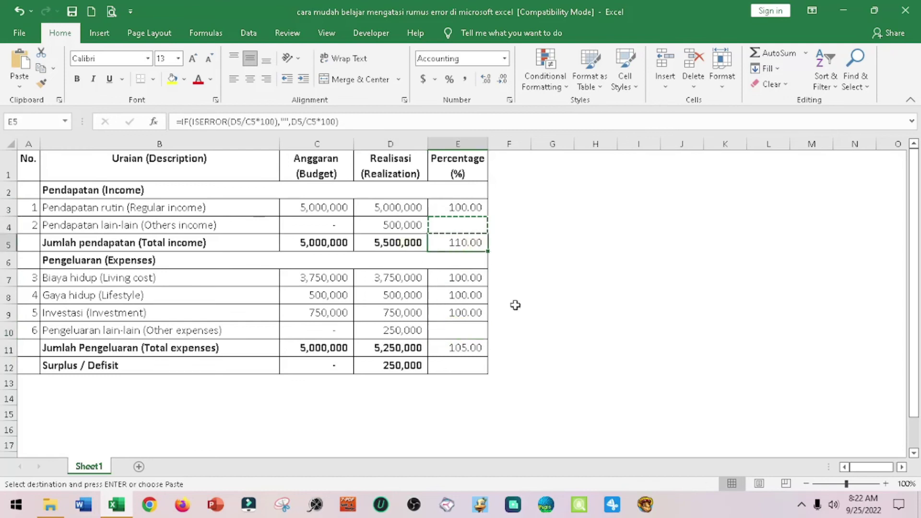
click(461, 367)
key(ctrl+v)
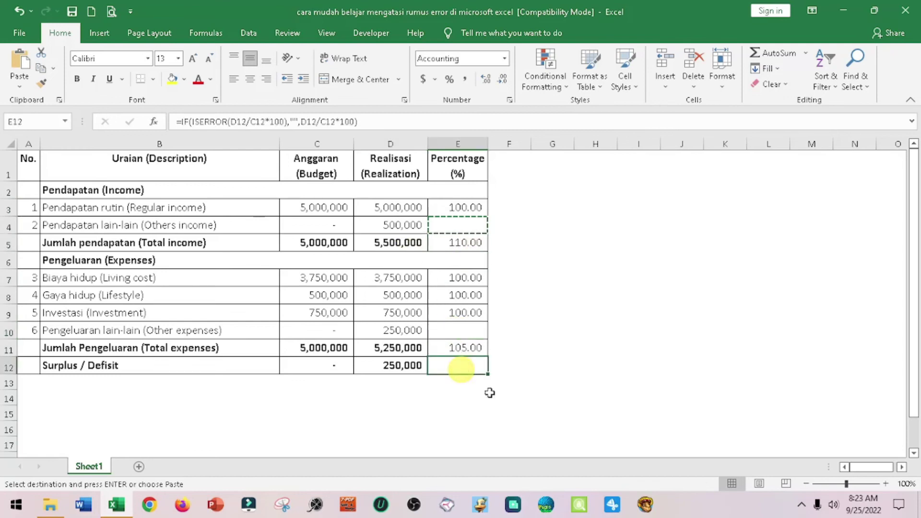
key(Left)
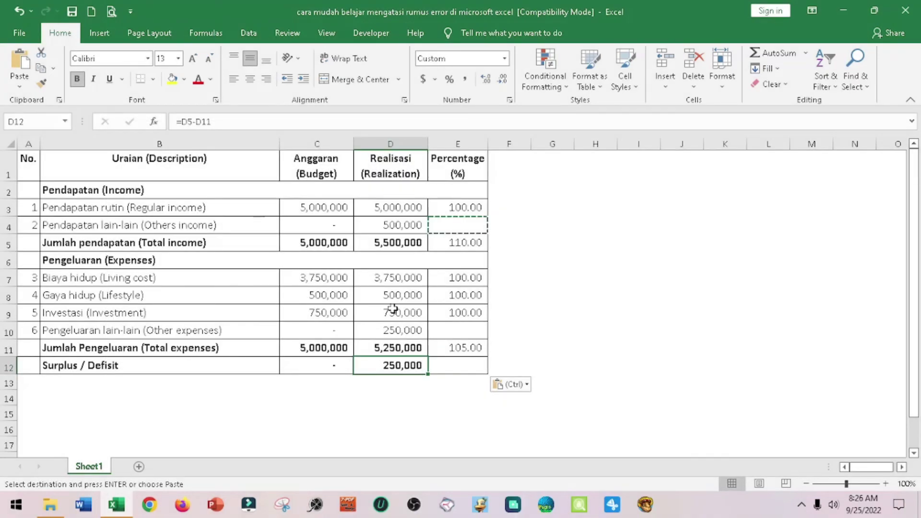
click(531, 261)
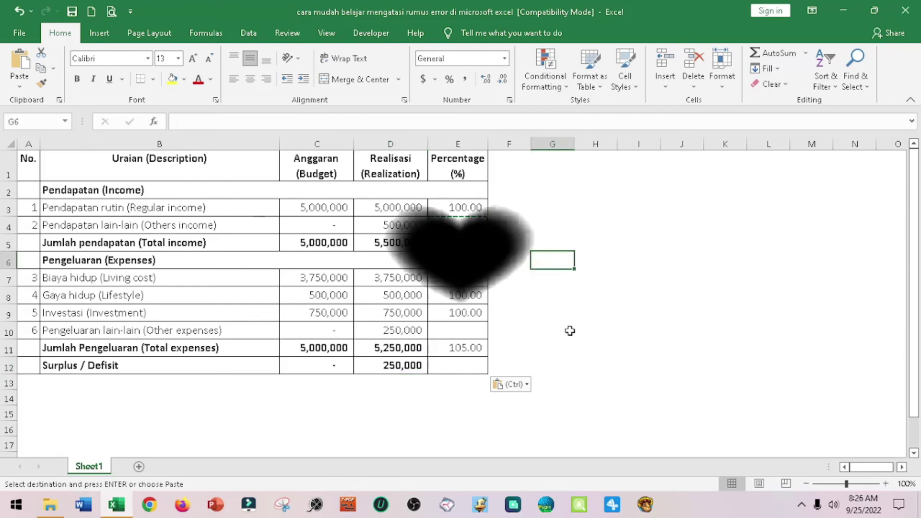